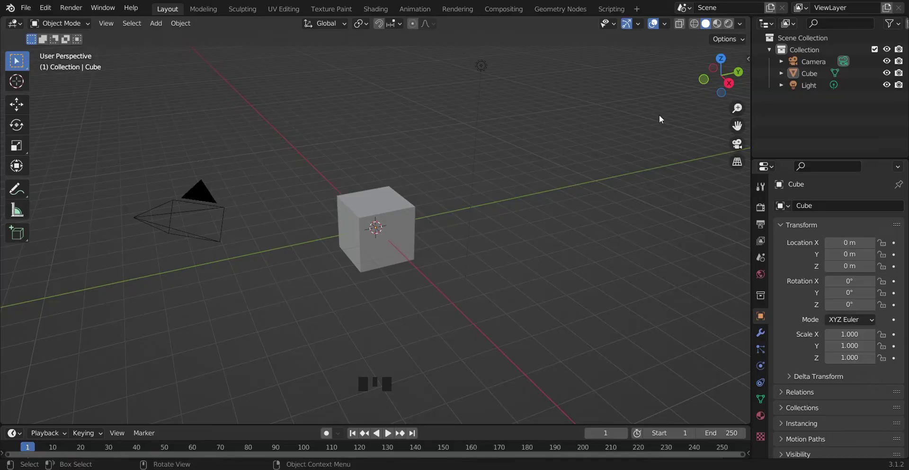
Step: Delete the default camera, cube and light from the scene
left_click_drag(737, 125, 765, 117)
left_click_drag(714, 90, 706, 79)
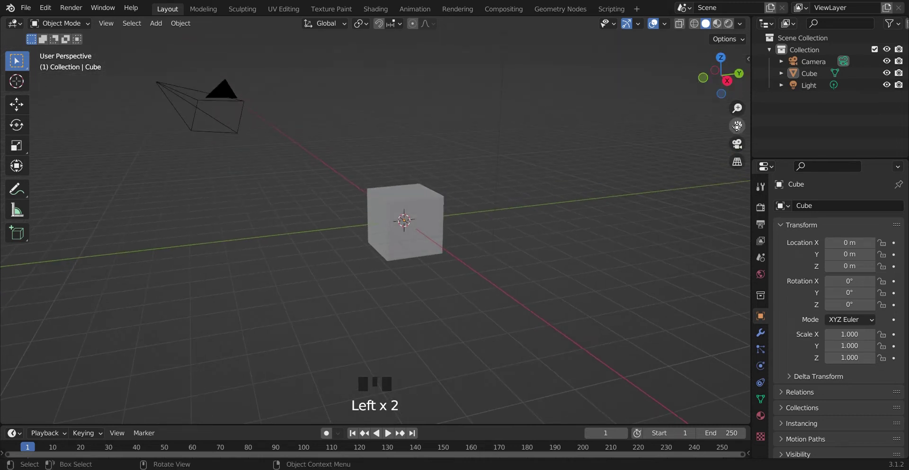
left_click_drag(733, 126, 712, 135)
left_click_drag(720, 85, 708, 103)
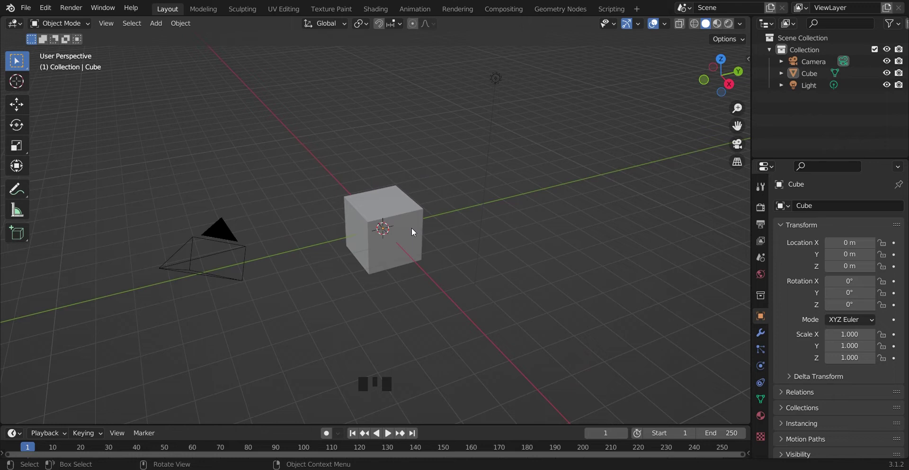
left_click_drag(191, 90, 571, 322)
key("Delete")
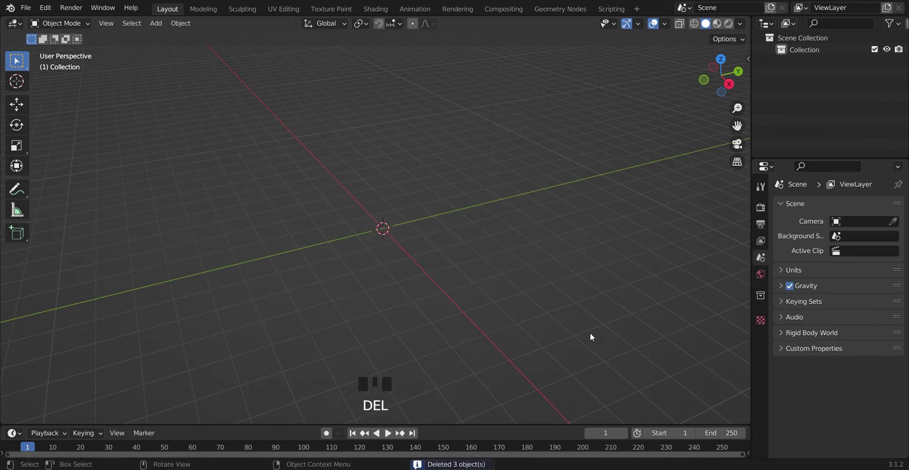
Step: Enlarge the timeline area below the 3D viewport and turn it into a Shader Editor
left_click_drag(314, 418, 142, 269)
left_click(12, 278)
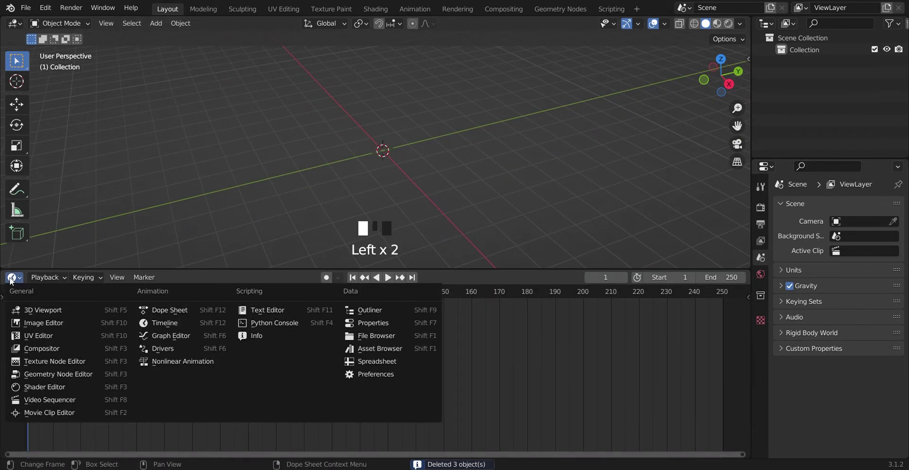
left_click(80, 383)
left_click_drag(350, 274, 349, 284)
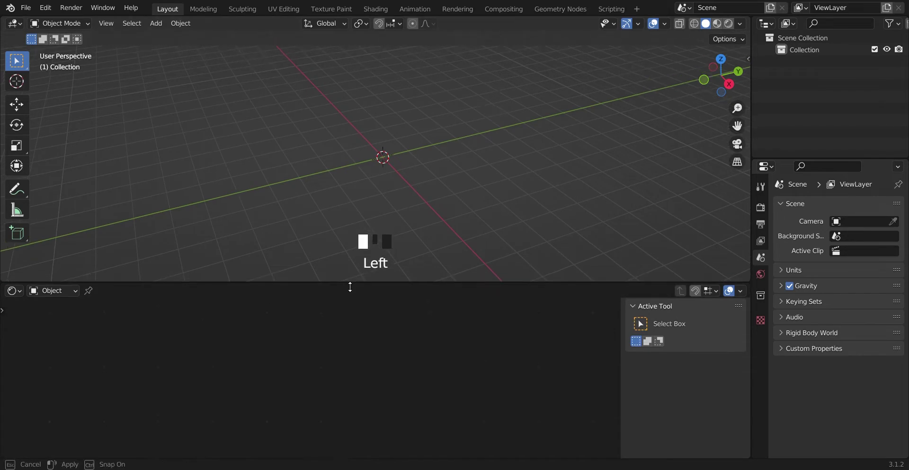
Step: Add a plane mesh at the scene's origin and scale it up uniformly to about 4.47
left_click(412, 169)
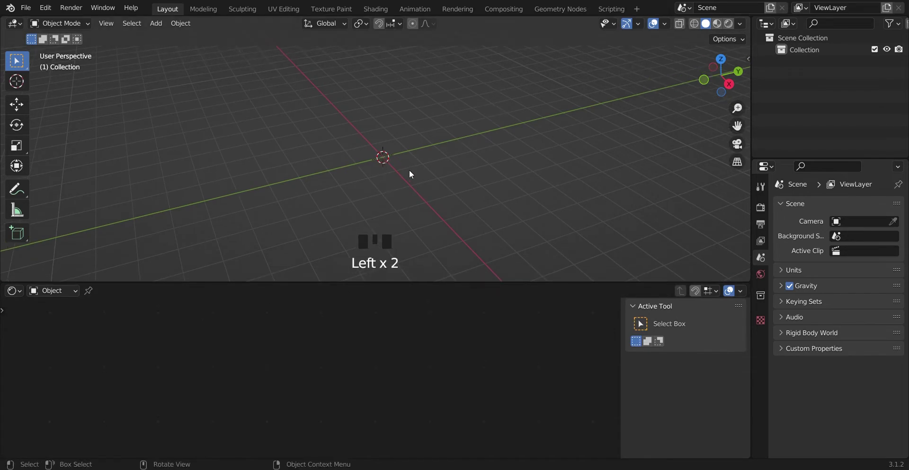
key("shift+a")
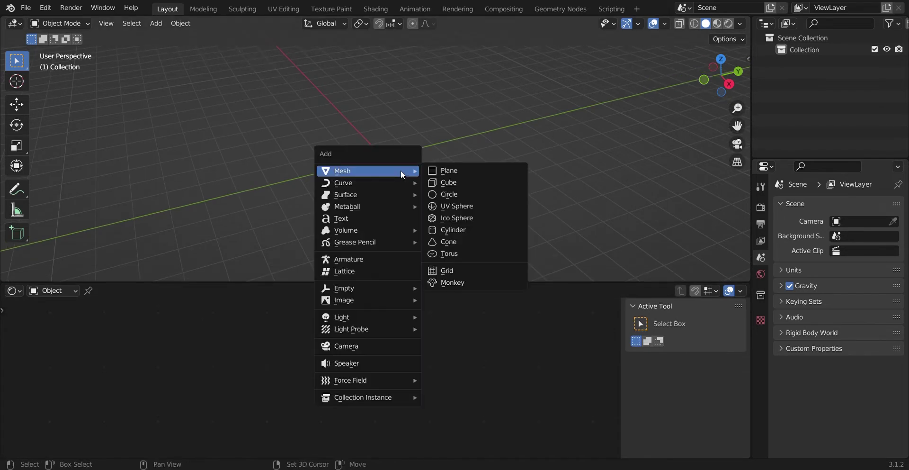
left_click(445, 171)
key("s")
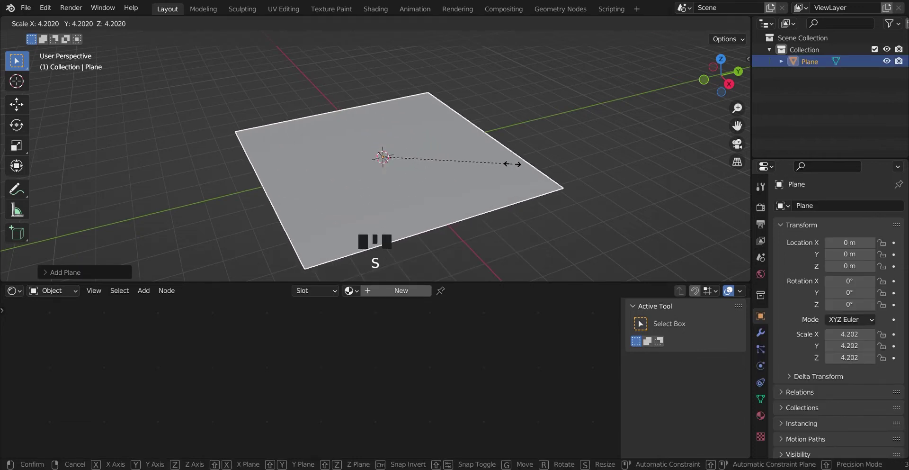
left_click(522, 164)
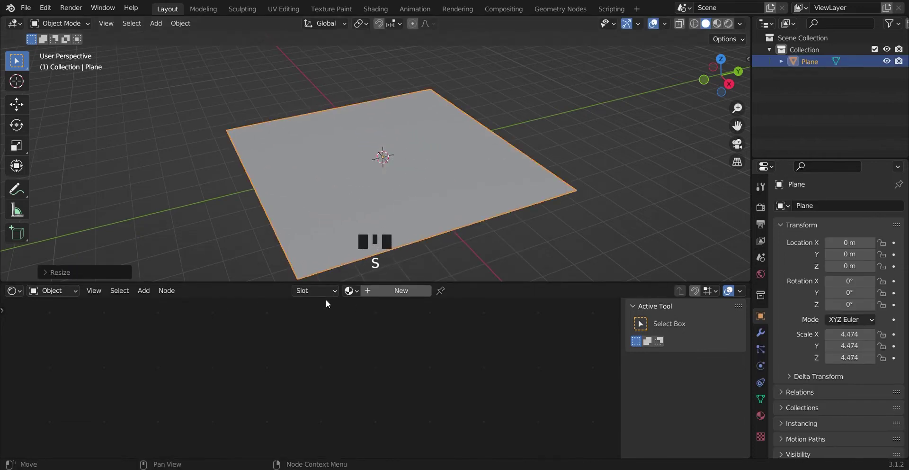
Step: Create a new material for the plane
left_click(375, 290)
middle_click_drag(386, 385, 427, 376)
scroll(409, 365, "up", 9)
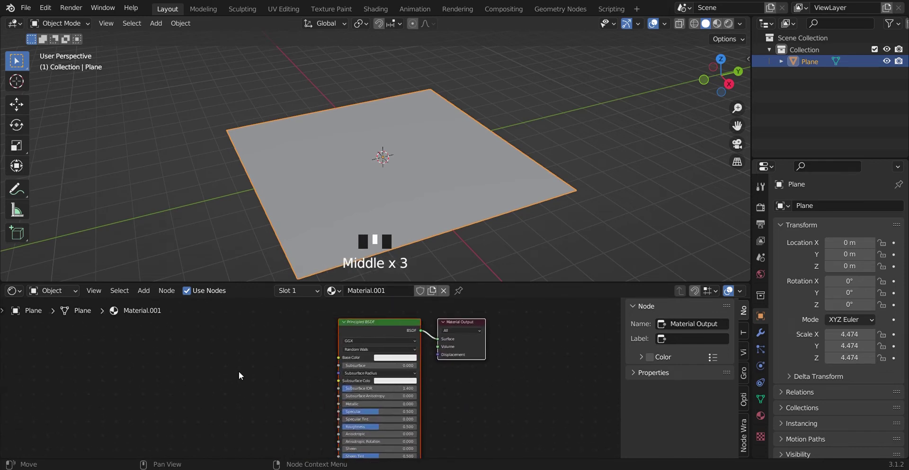
middle_click_drag(241, 377, 243, 399)
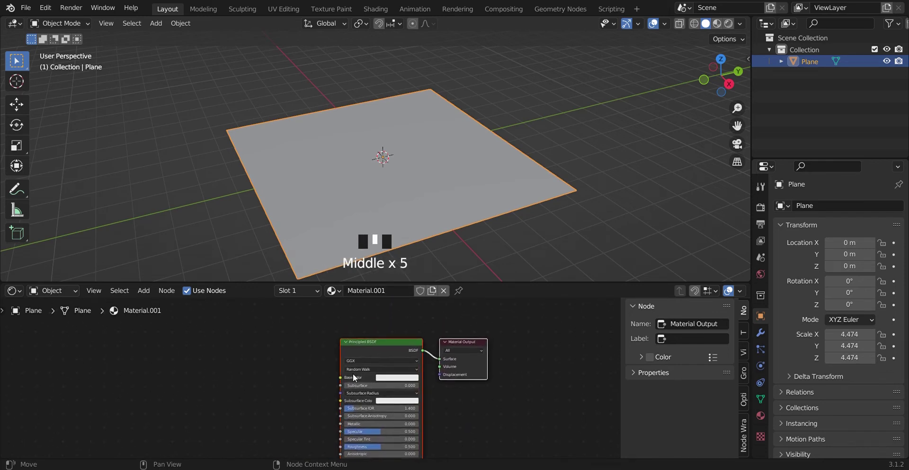
middle_click_drag(466, 392, 520, 397)
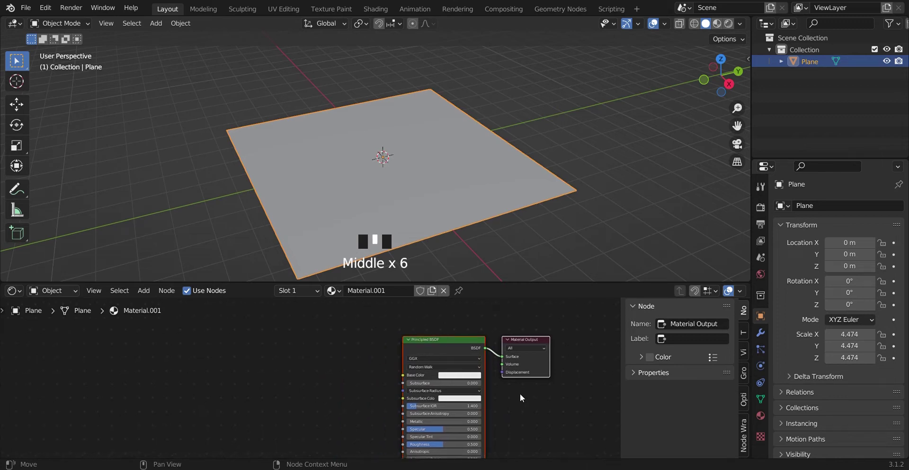
Step: Generate the Texture Coordinate, Mapping and Image Texture setup for the Principled BSDF and move these nodes up beside it
left_click(430, 343)
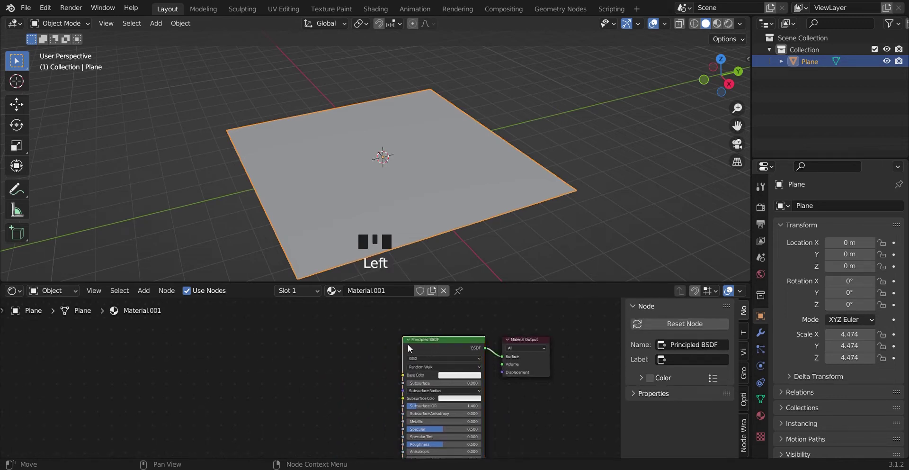
middle_click_drag(433, 349, 434, 348)
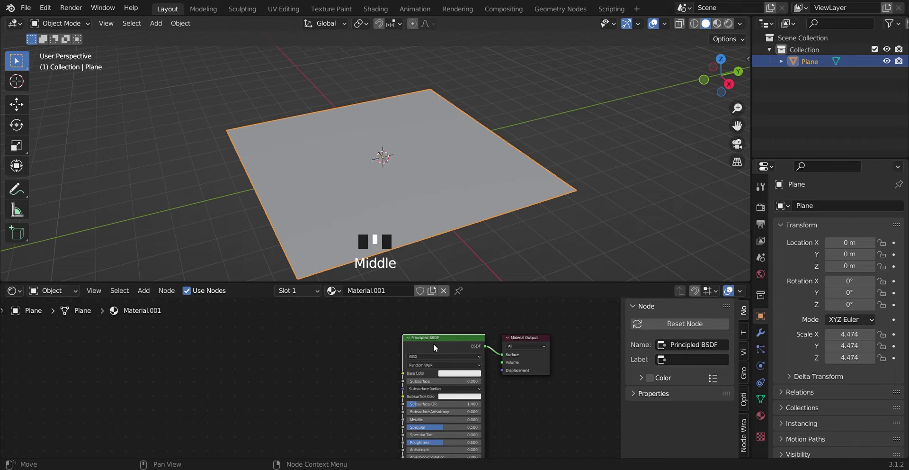
key("ctrl+t")
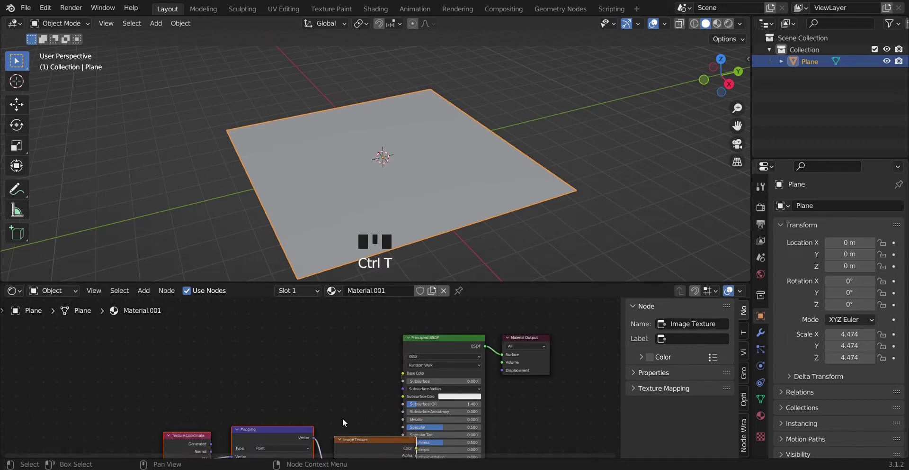
left_click_drag(276, 428, 204, 333)
mouse_move(364, 417)
middle_mouse_down()
mouse_move(363, 400)
mouse_move(373, 407)
middle_mouse_up()
scroll(362, 399, "up", 2)
scroll(374, 397, "up", 1)
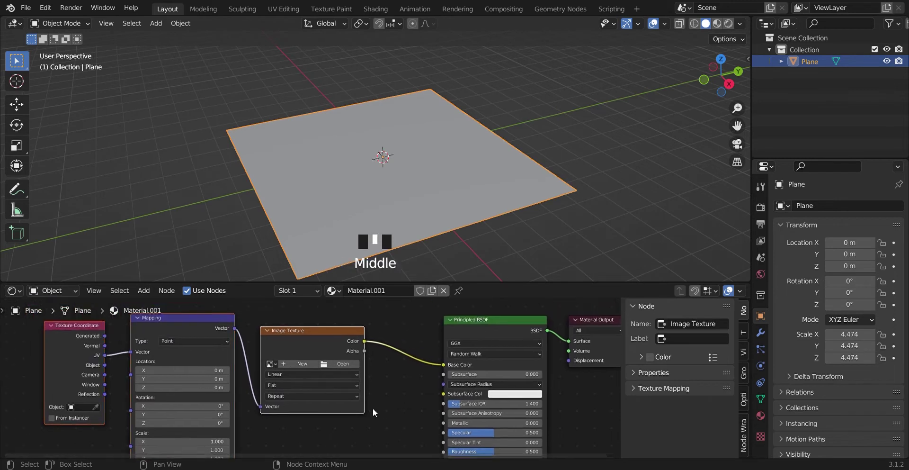
Step: Delete the Image Texture node, keeping the Texture Coordinate and Mapping nodes
left_click(308, 335)
left_click(308, 333)
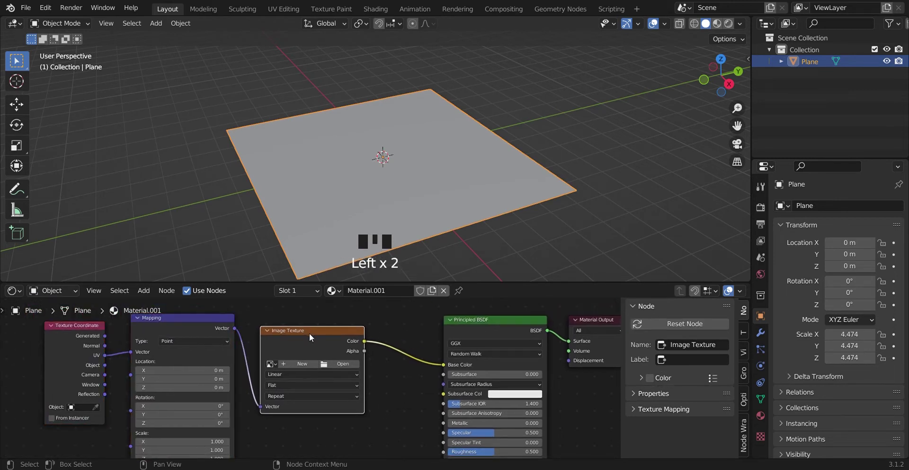
key("Delete")
Step: Add a Noise Texture node and place it between the Mapping and Principled BSDF nodes
middle_click_drag(334, 374, 308, 402)
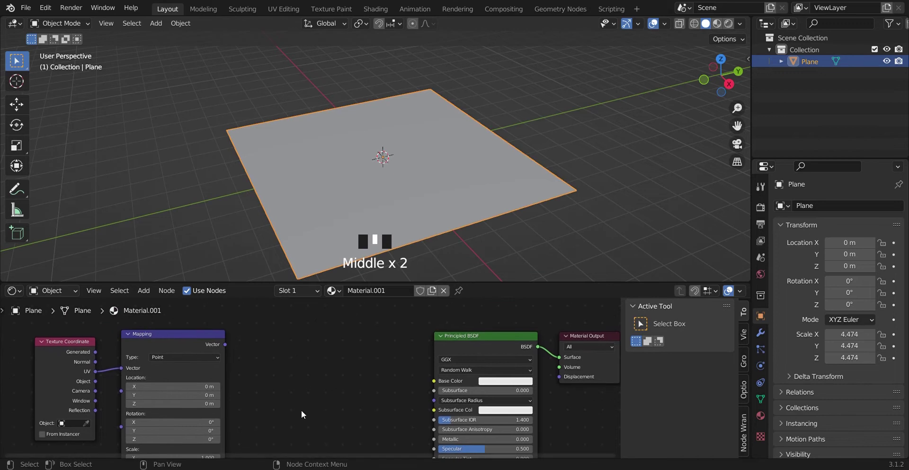
key("shift+a")
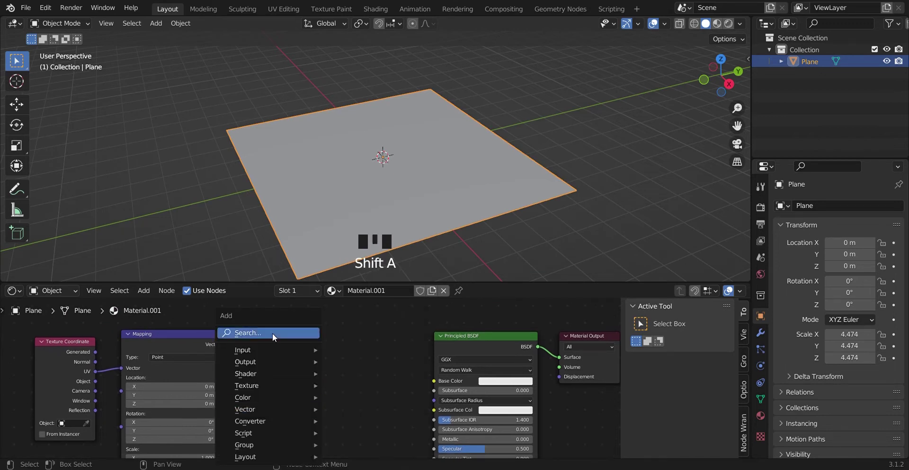
left_click(272, 333)
type("nois")
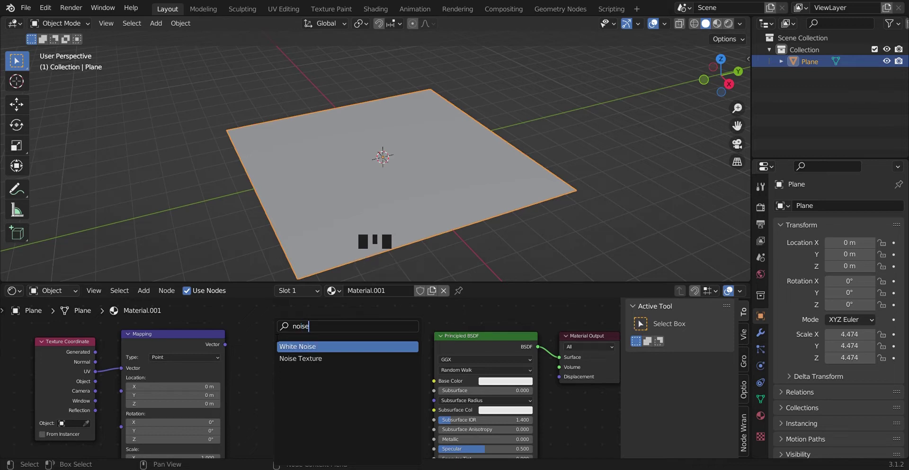
type("e")
left_click(300, 358)
left_click(363, 391)
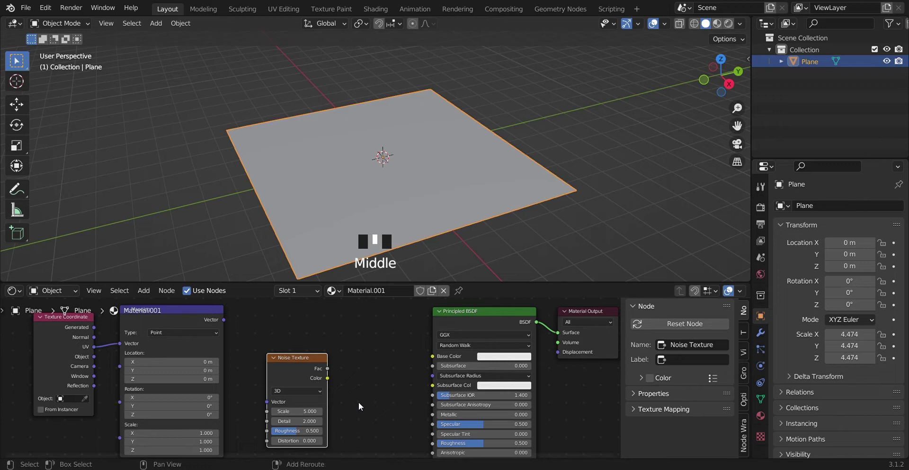
Step: Add a Bump node and place it between the Noise Texture and Principled BSDF nodes
key("shift+a")
left_click(317, 331)
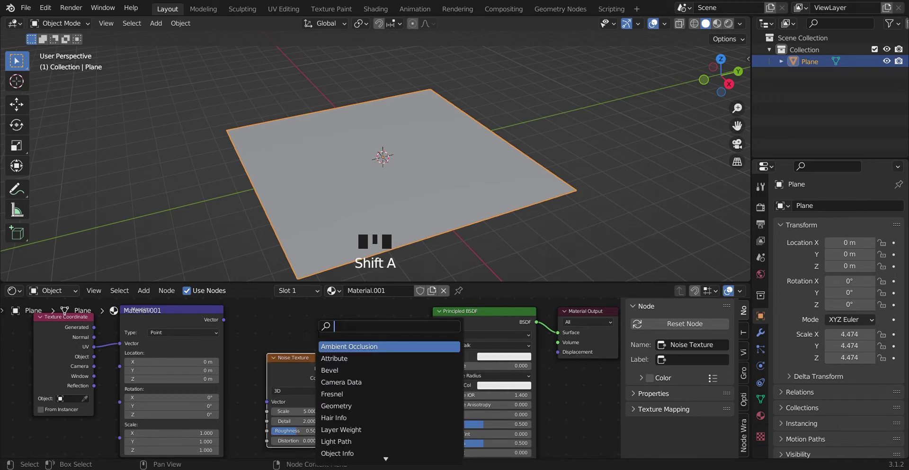
type("bump")
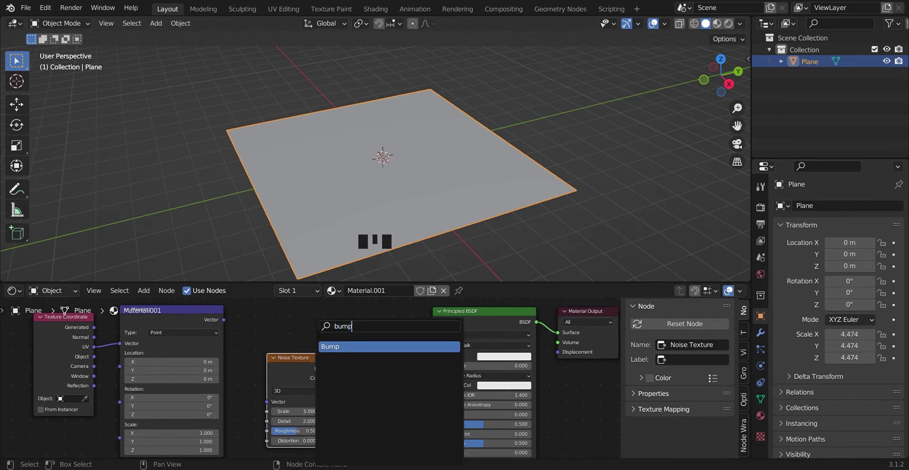
left_click(340, 346)
left_click(359, 391)
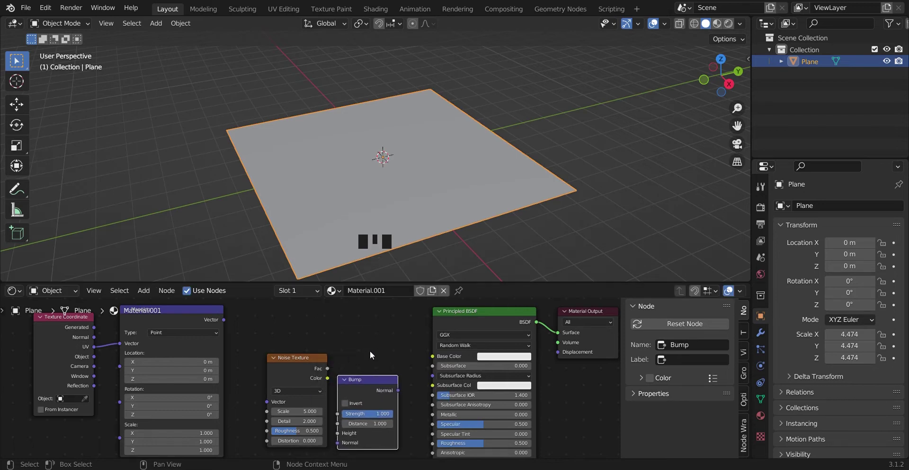
Step: Connect the Bump node's Normal output to the Normal input of the Principled BSDF
middle_click_drag(371, 350, 368, 331)
middle_click_drag(361, 436, 371, 390)
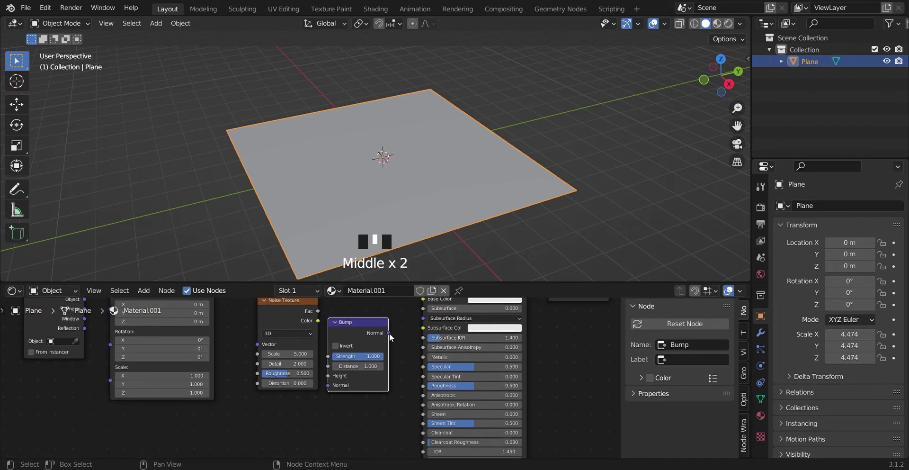
left_click_drag(389, 333, 422, 427)
Step: Link the Noise Texture's Color to the Bump's Height and the Mapping's Vector to the Noise Texture's Vector
middle_click_drag(423, 428, 329, 408)
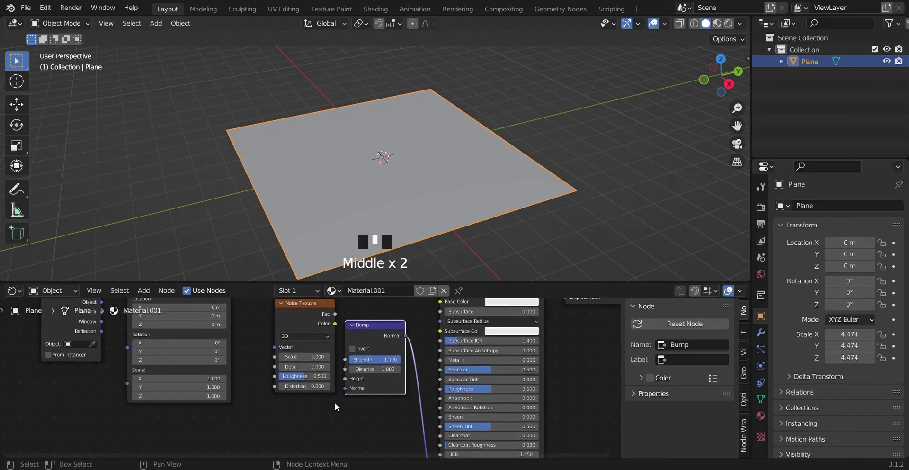
left_click_drag(352, 330, 354, 379)
middle_click_drag(294, 410, 322, 427)
middle_click_drag(296, 334, 296, 365)
left_click_drag(260, 314, 303, 396)
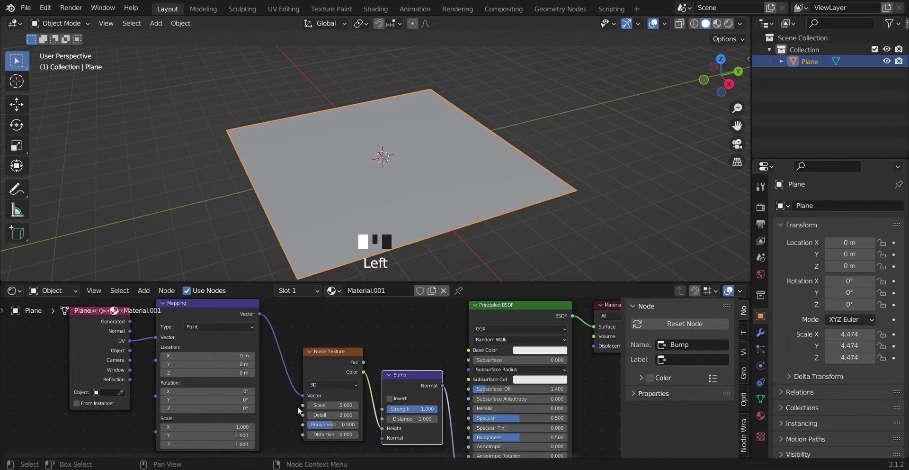
Step: Switch the Noise Texture to 4D and drive its W value with the expression #frame*.001
left_click(335, 384)
left_click(334, 419)
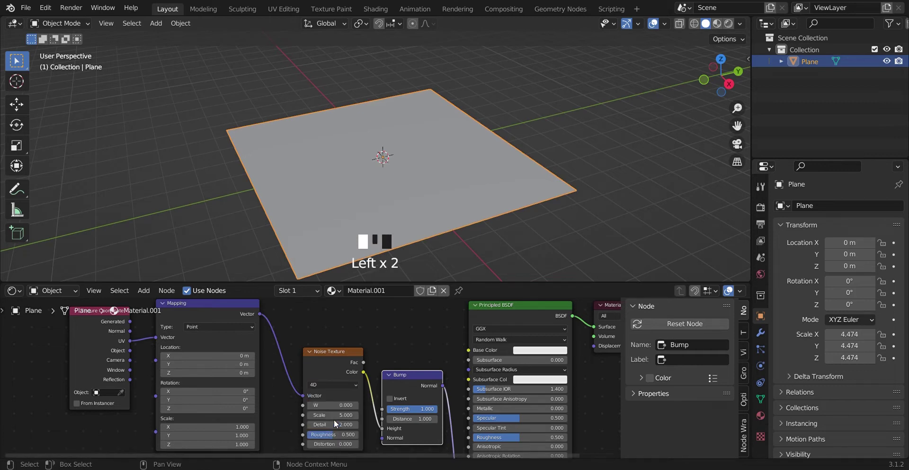
middle_click_drag(347, 458, 346, 426)
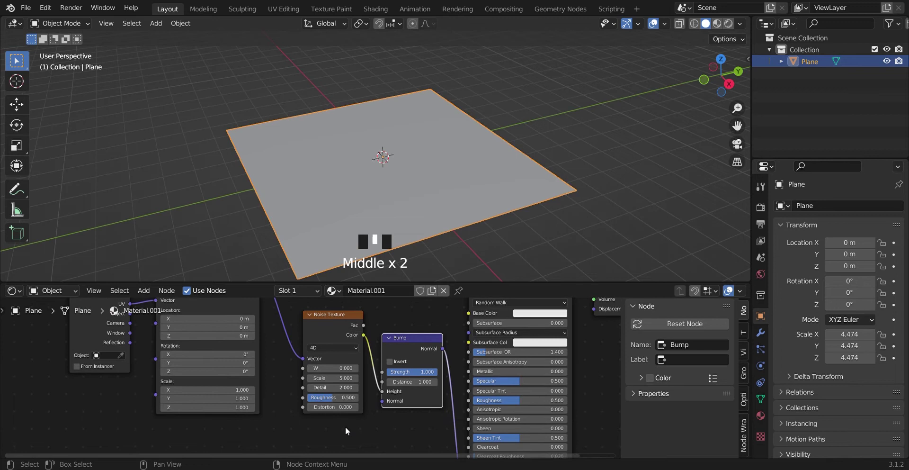
scroll(345, 426, "up", 4)
left_click(355, 368)
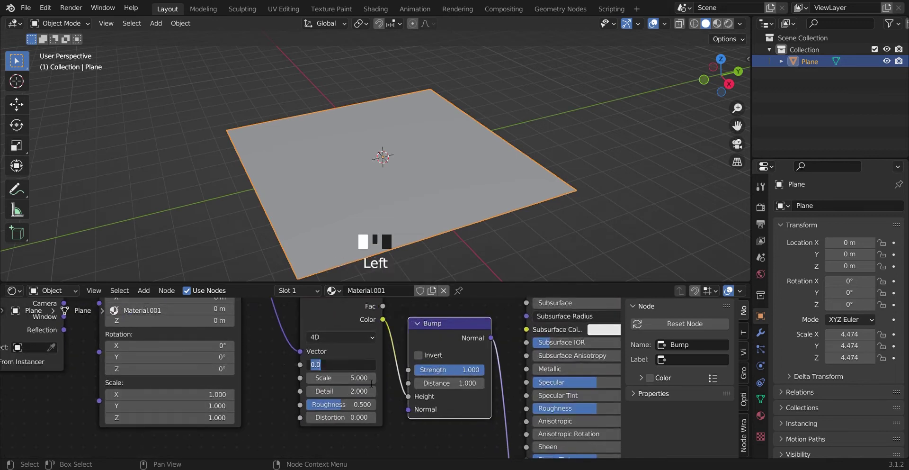
type("#frame*")
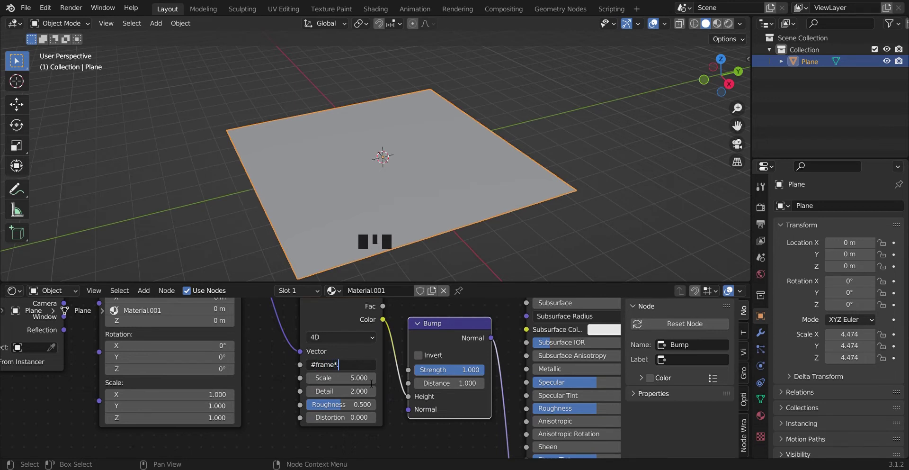
type(".001")
key("Return")
Step: Display the viewport in Material Preview shading and enlarge the Shader Editor area
middle_click_drag(387, 318, 391, 340)
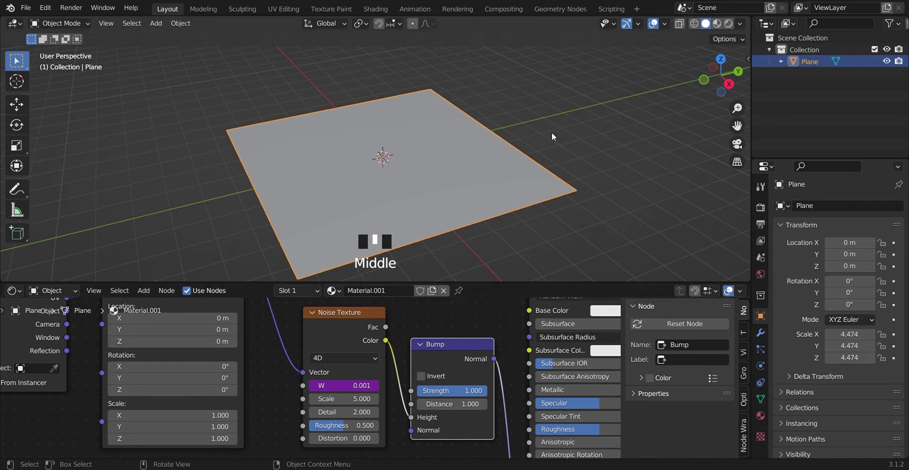
left_click(717, 24)
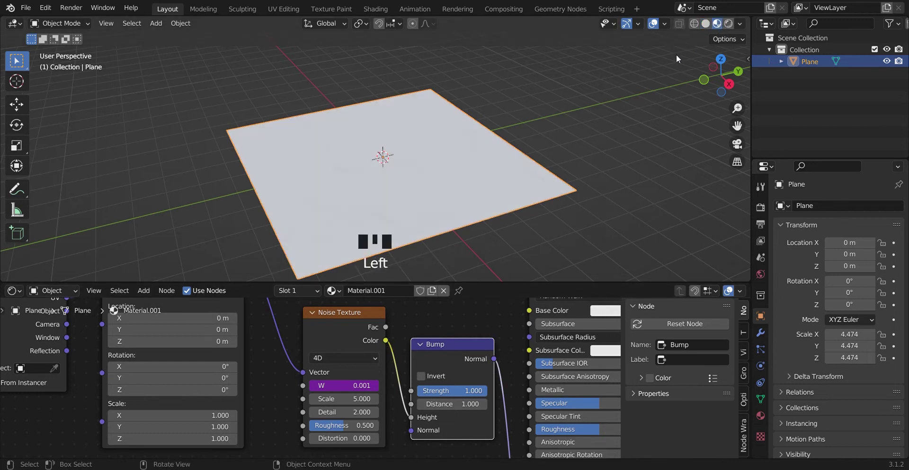
left_click_drag(704, 74, 705, 56)
scroll(522, 158, "up", 2)
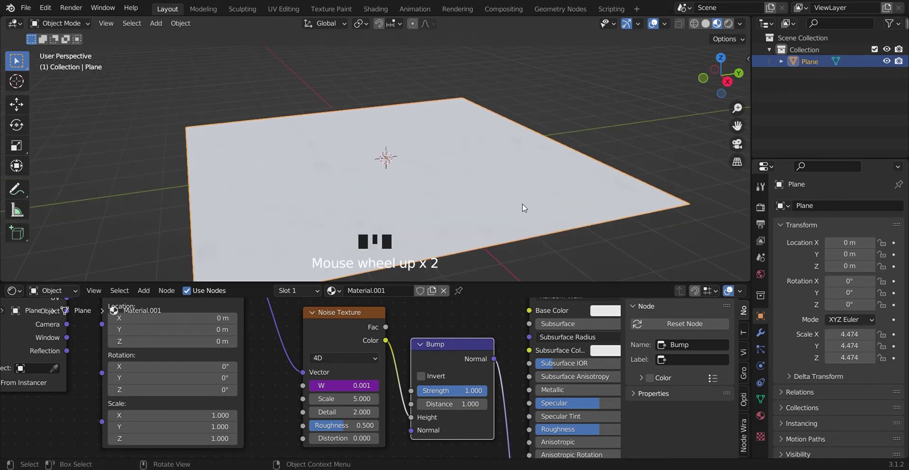
left_click_drag(515, 284, 502, 193)
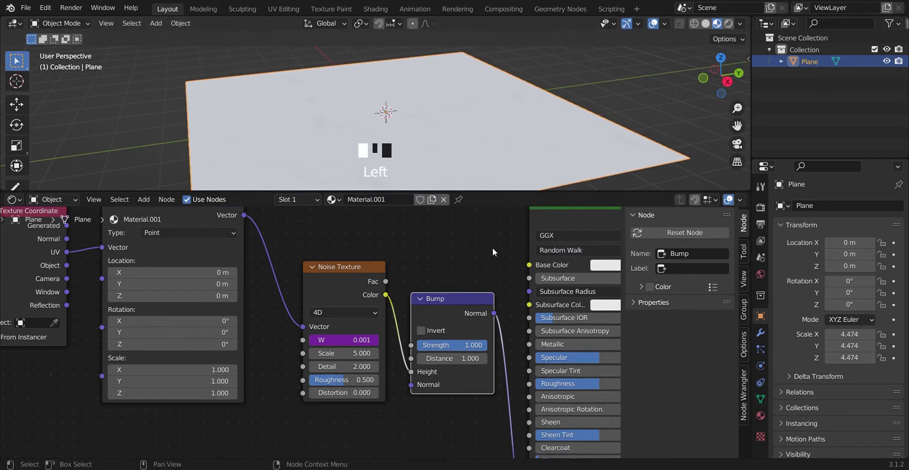
Step: Set the Principled BSDF's Base Color to black and its Roughness to 0.162
middle_click_drag(493, 251, 392, 277)
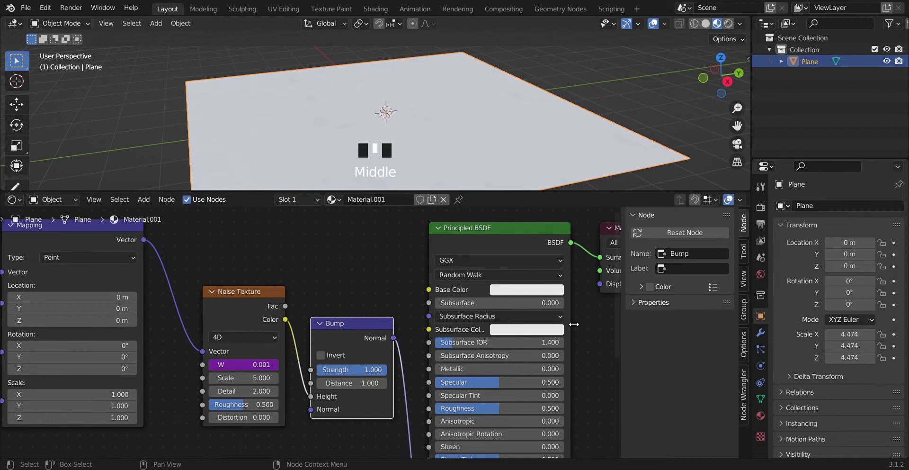
middle_click_drag(574, 323, 542, 311)
left_click(501, 286)
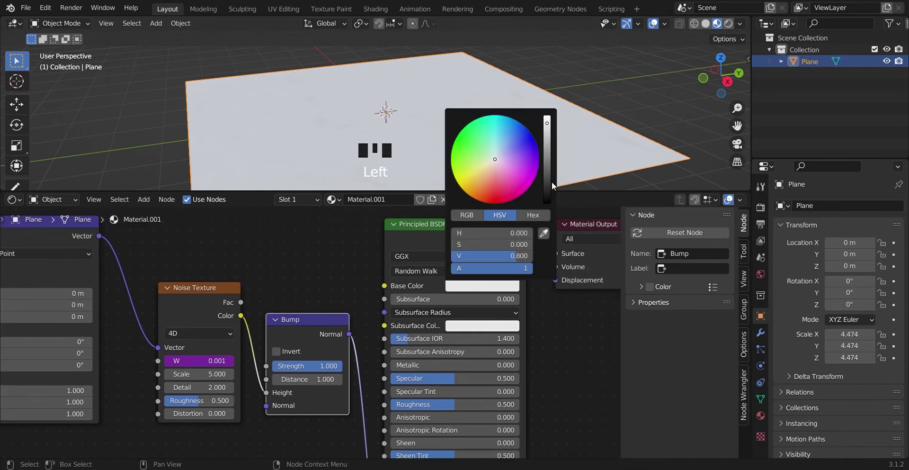
left_click_drag(547, 148, 546, 206)
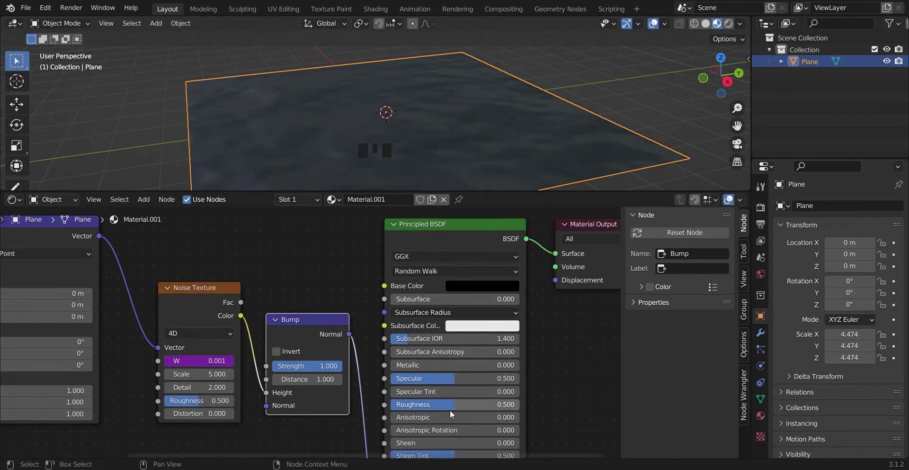
left_click_drag(450, 404, 409, 404)
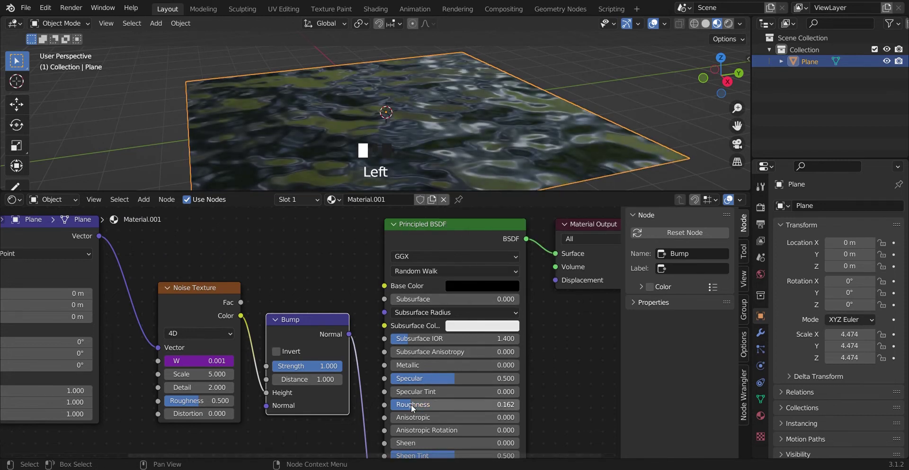
Step: Play the animation for a moment to examine how the noise bump moves on the plane, and stop it
middle_click_drag(142, 444, 237, 436)
middle_click_drag(123, 440, 208, 436)
middle_click_drag(142, 437, 192, 435)
middle_click_drag(147, 439, 174, 435)
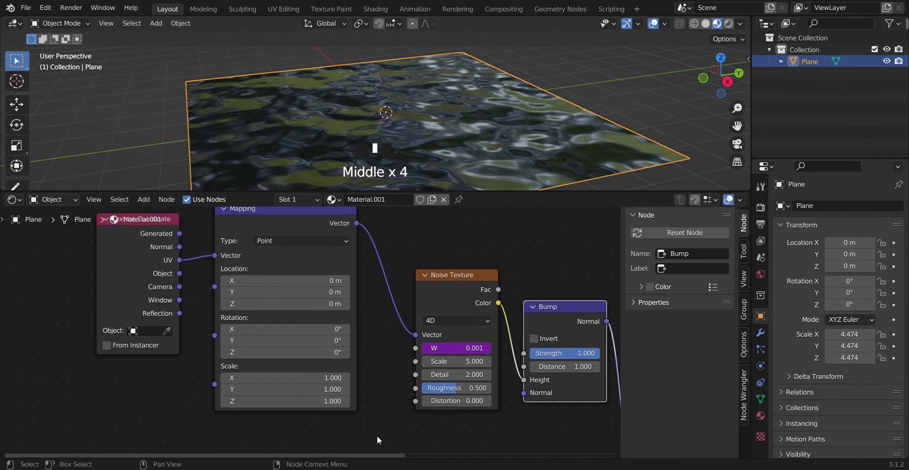
middle_click_drag(377, 436, 302, 433)
middle_click_drag(391, 368, 338, 367)
key("space")
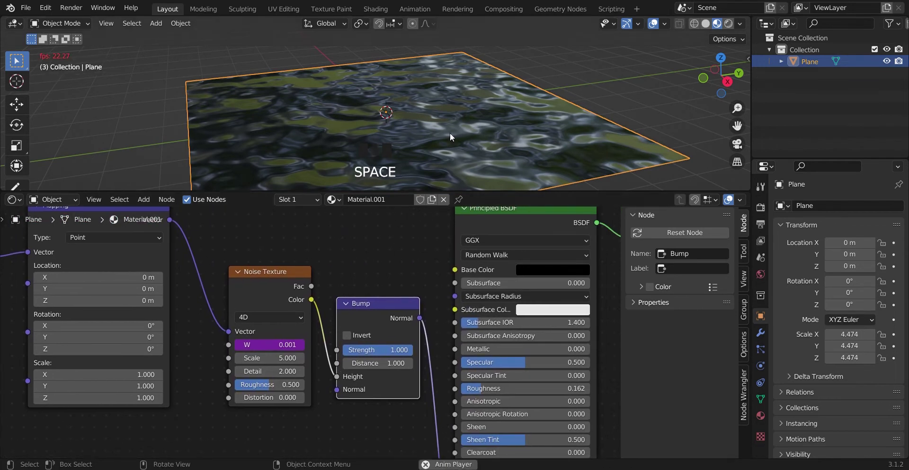
key("space")
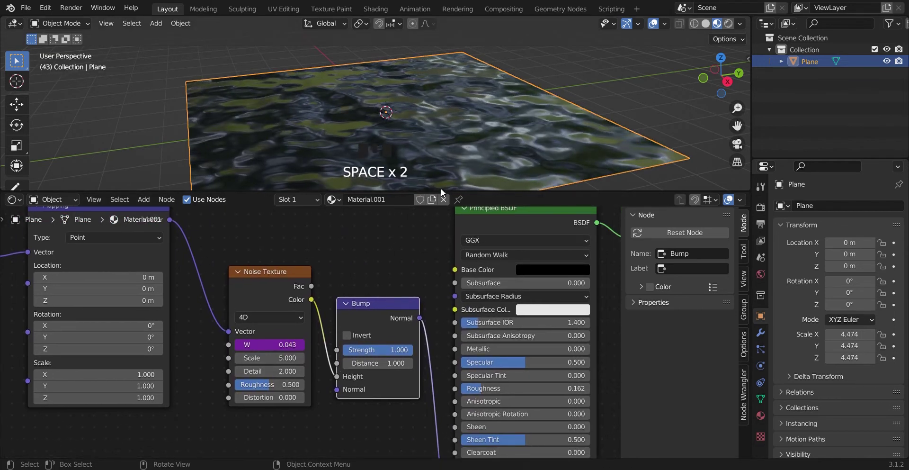
middle_click_drag(180, 346, 179, 390)
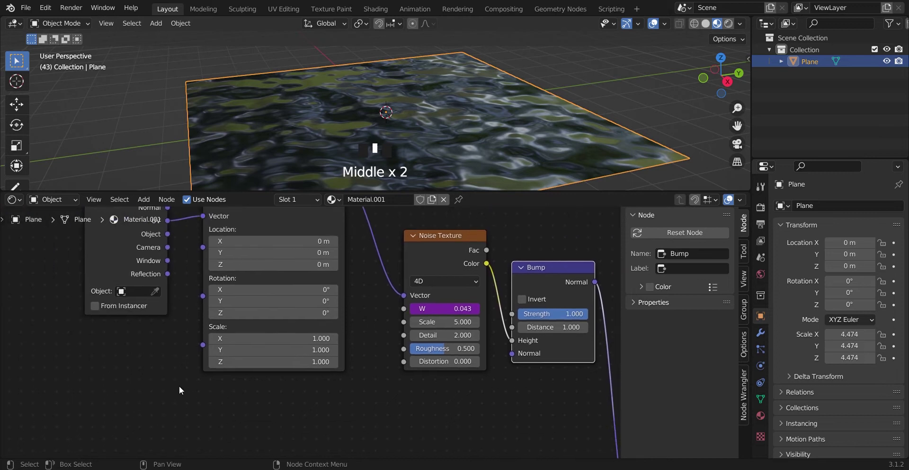
Step: Display the viewport in Rendered shading, enlarge it over the Shader Editor, and view the plane from above
left_click(728, 24)
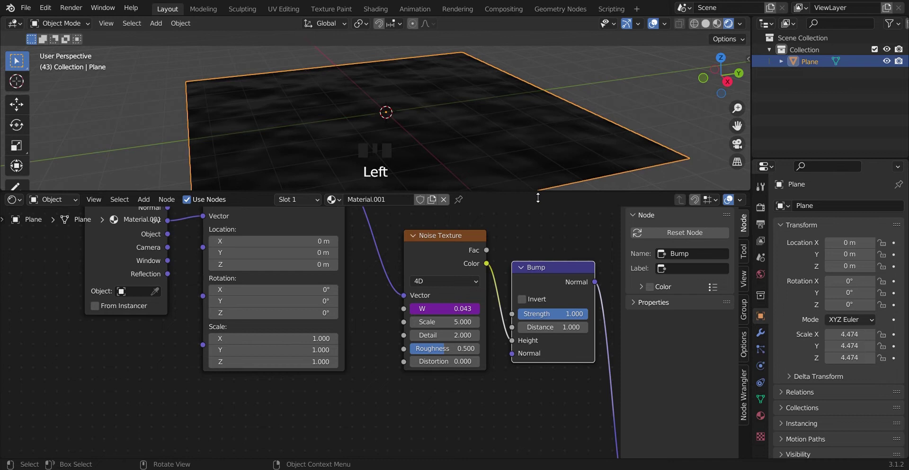
left_click_drag(538, 197, 539, 313)
middle_click_drag(553, 279, 481, 206)
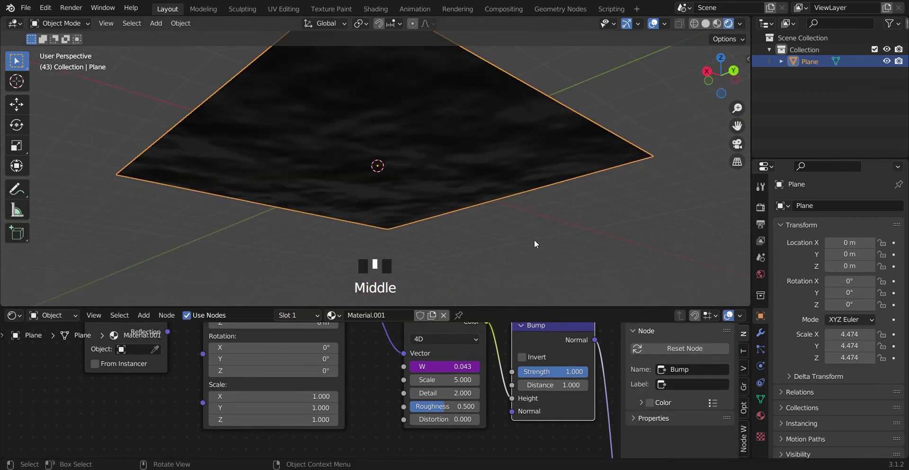
mouse_move(534, 240)
middle_mouse_down()
mouse_move(567, 270)
mouse_move(526, 228)
mouse_move(550, 245)
middle_mouse_up()
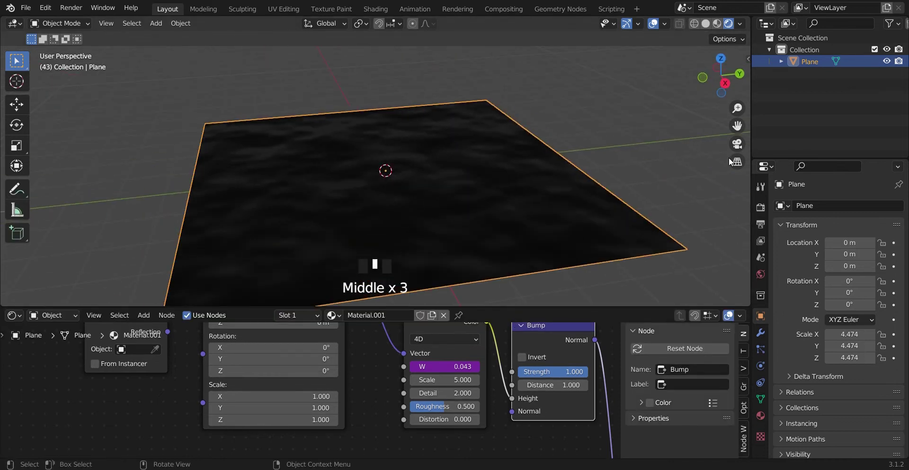
Step: Use an Environment Texture as the World background color and load the syferfontein image into it
left_click(761, 274)
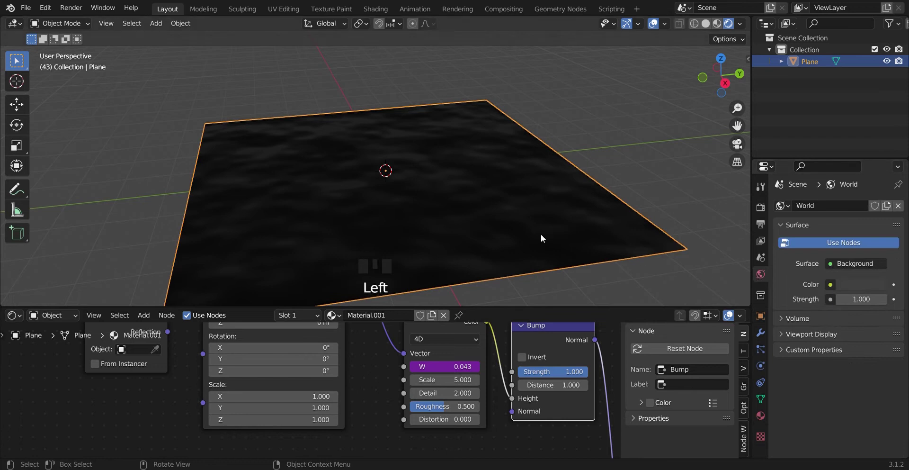
left_click(830, 285)
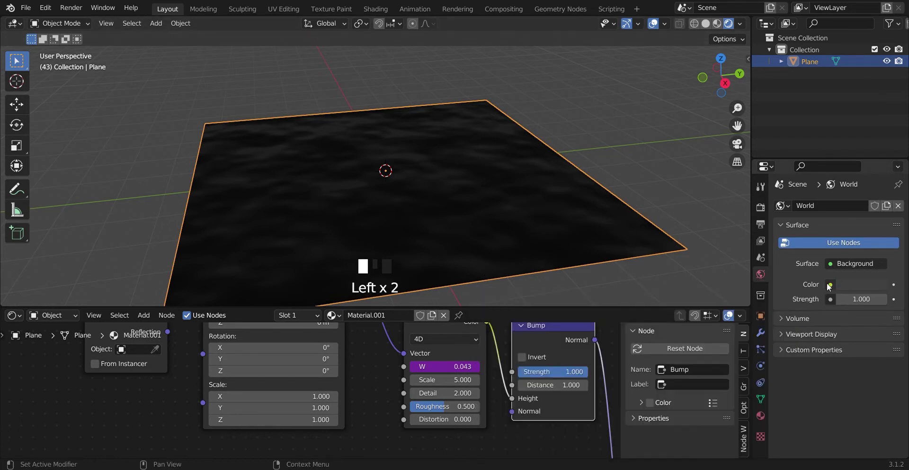
left_click(829, 285)
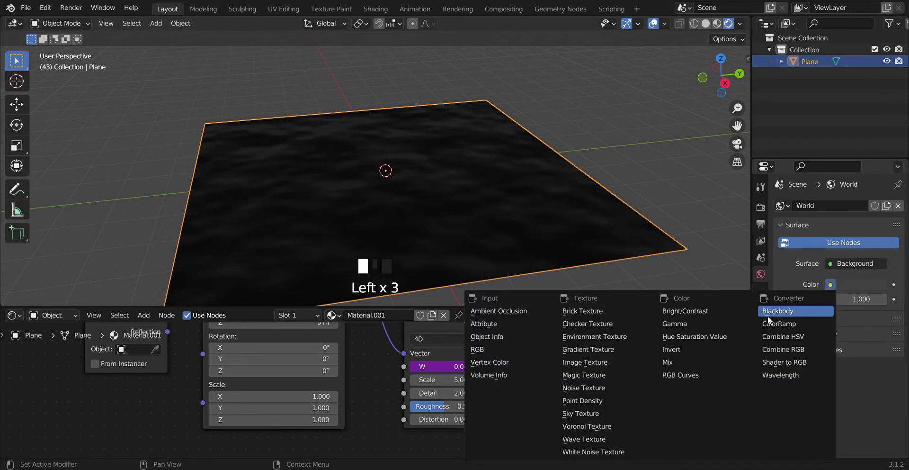
left_click(581, 336)
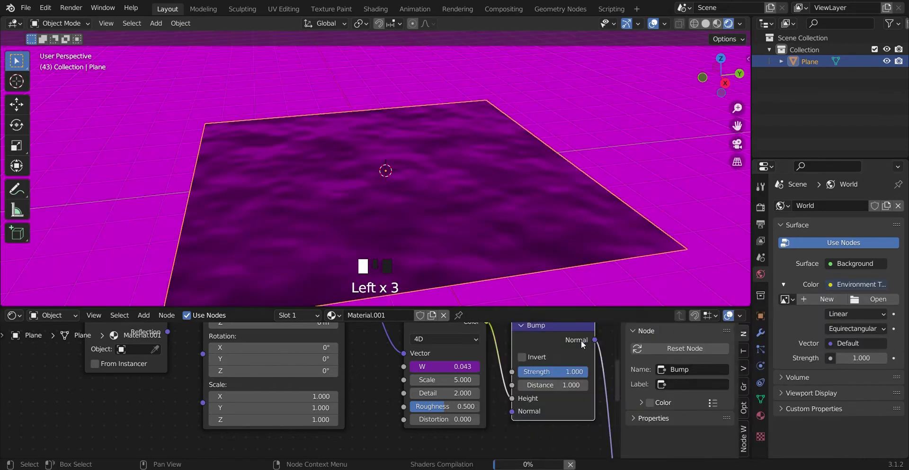
left_click(880, 301)
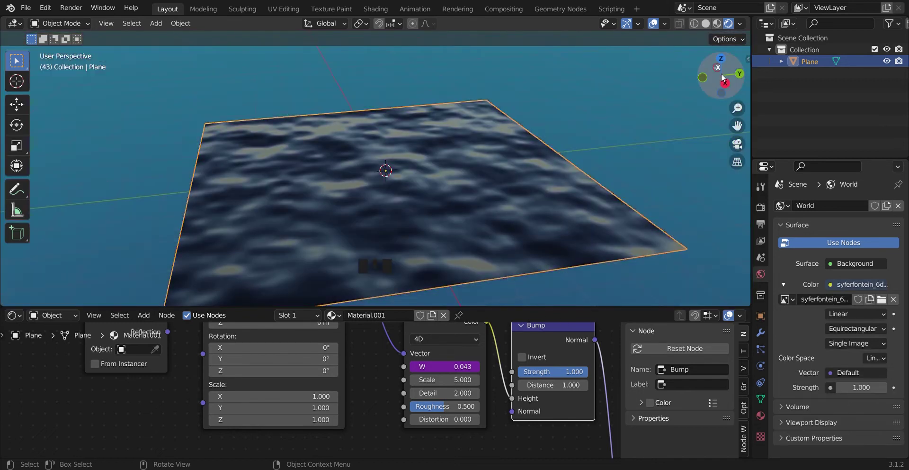
mouse_move(711, 91)
left_mouse_down()
mouse_move(739, 78)
mouse_move(705, 96)
left_mouse_up()
Step: Set the Noise Texture's Scale to 6.700 and its Detail to 2.400
middle_click_drag(281, 385, 318, 422)
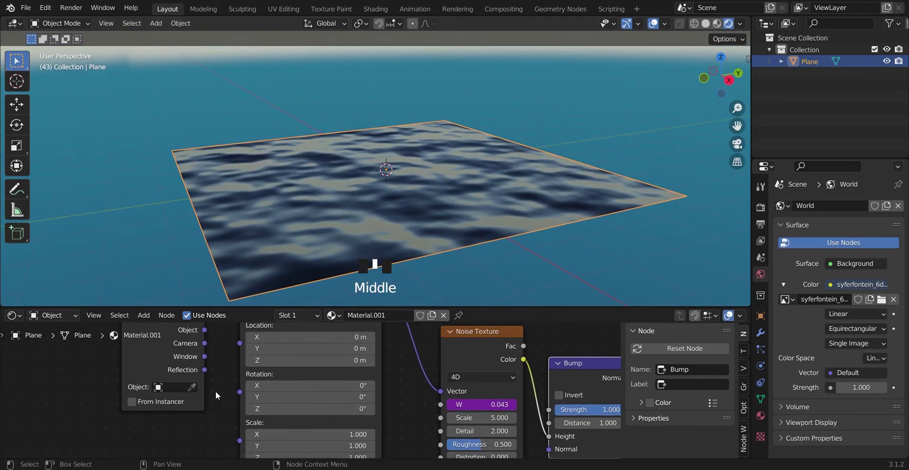
scroll(372, 396, "down", 6)
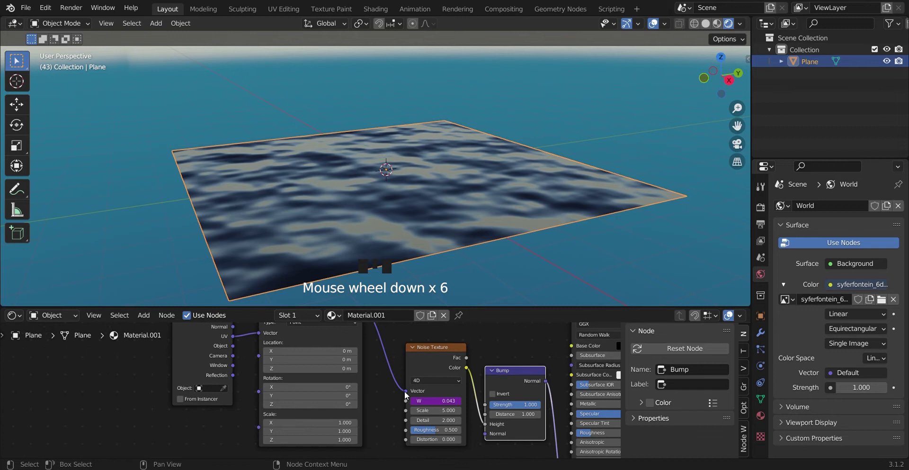
middle_click_drag(348, 370, 350, 344)
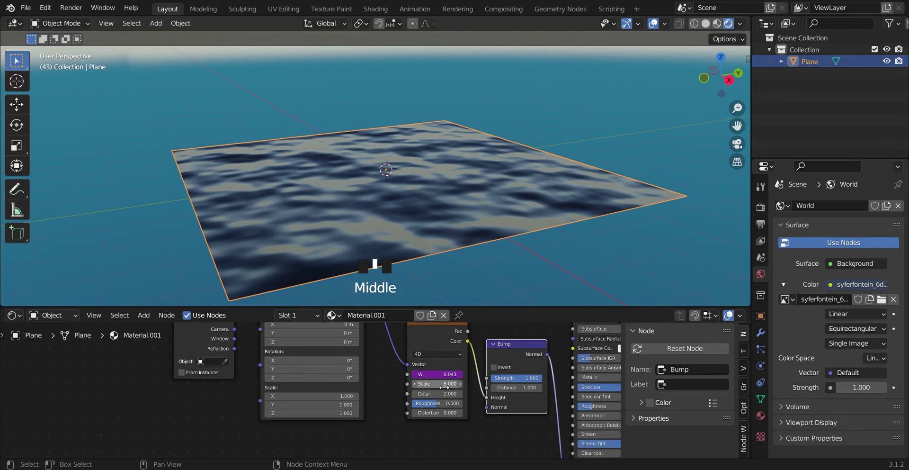
mouse_move(444, 387)
left_mouse_down()
mouse_move(485, 387)
mouse_move(442, 393)
left_mouse_up()
middle_click(338, 438)
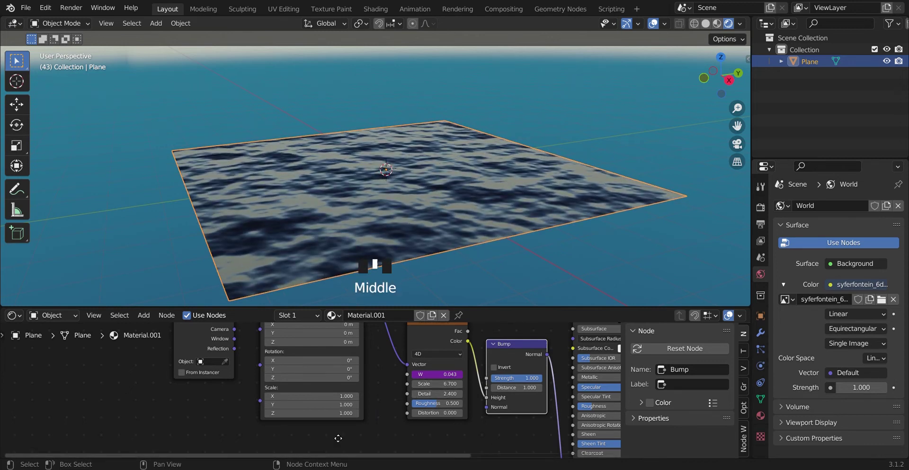
Step: Set the Noise Texture's Roughness to 0.300 and its Distortion to 0
middle_click_drag(338, 438, 297, 435)
middle_click_drag(377, 431, 341, 430)
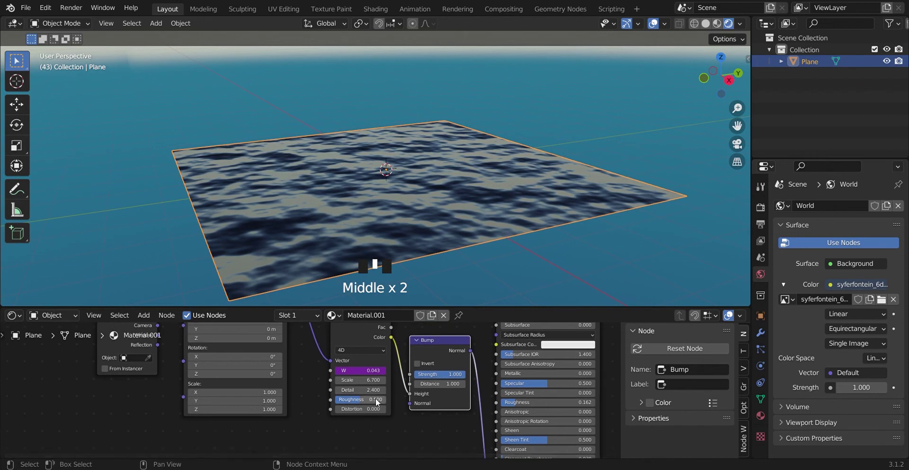
left_click_drag(376, 401, 348, 412)
left_click(379, 415)
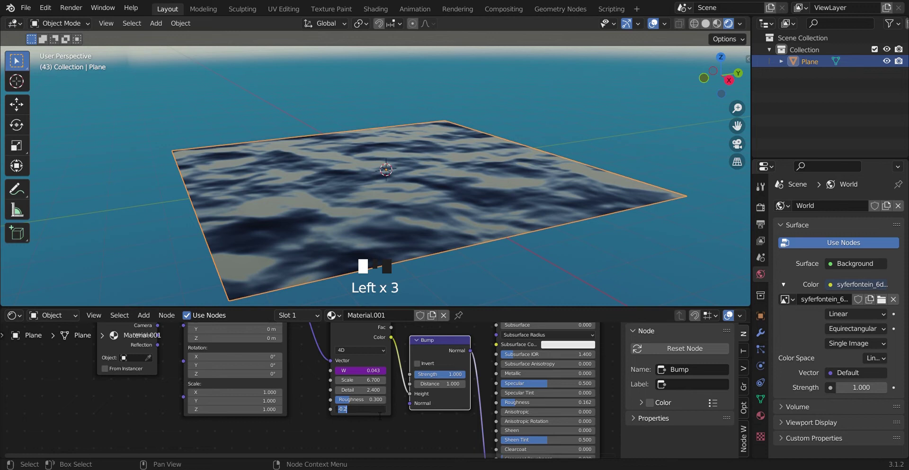
type("0")
key("Return")
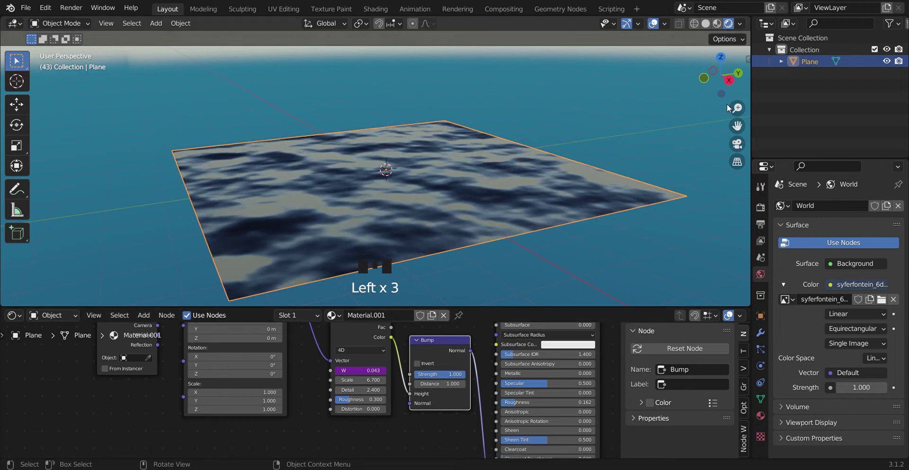
Step: Enlarge the plane uniformly in two scaling passes to several times its size
mouse_move(728, 93)
left_mouse_down()
mouse_move(730, 64)
mouse_move(710, 62)
mouse_move(718, 88)
left_mouse_up()
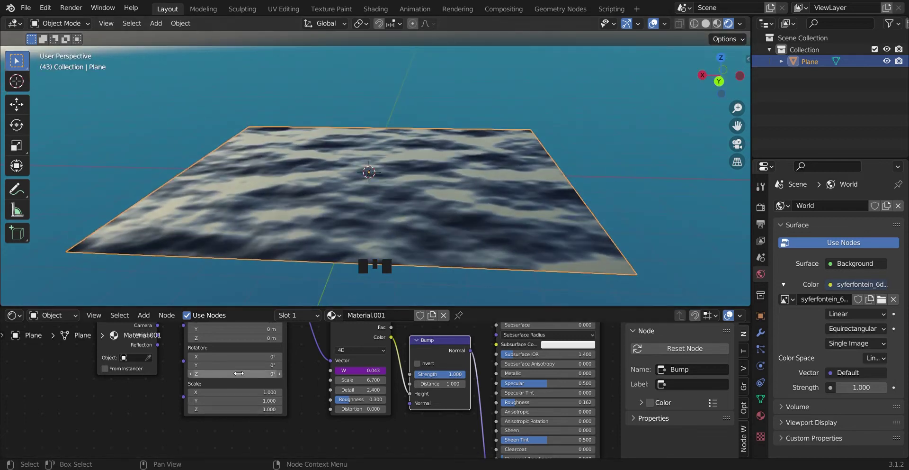
left_click(333, 220)
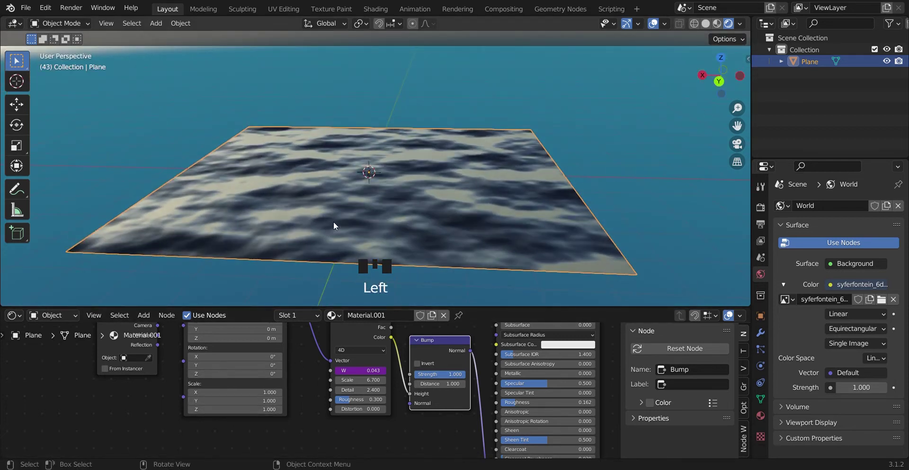
key("s")
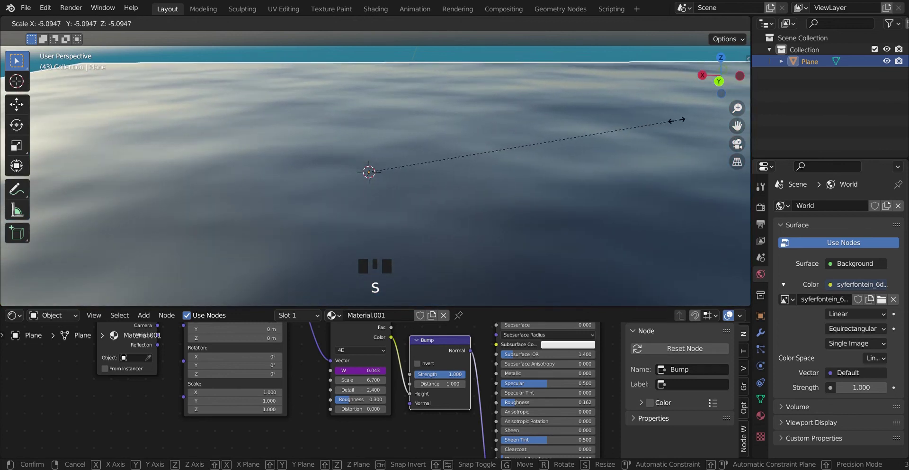
left_click(524, 154)
key("s")
left_click(470, 179)
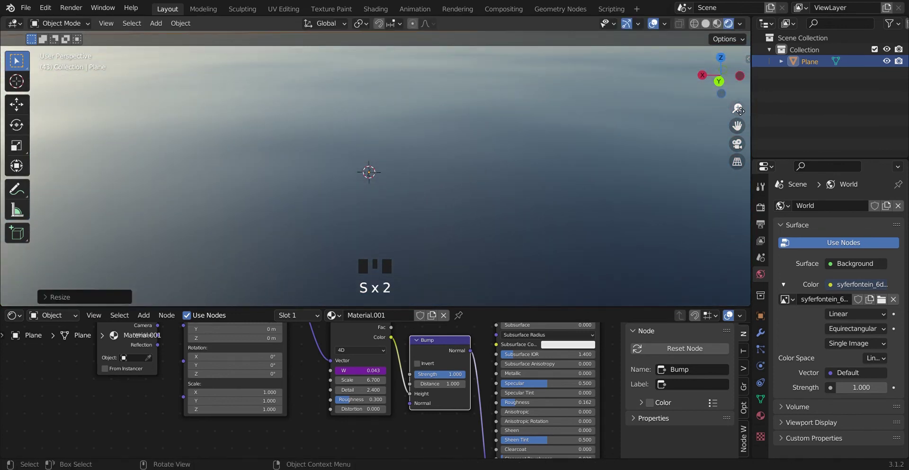
left_click_drag(738, 110, 739, 161)
left_click_drag(727, 82, 715, 77)
left_click_drag(738, 108, 738, 144)
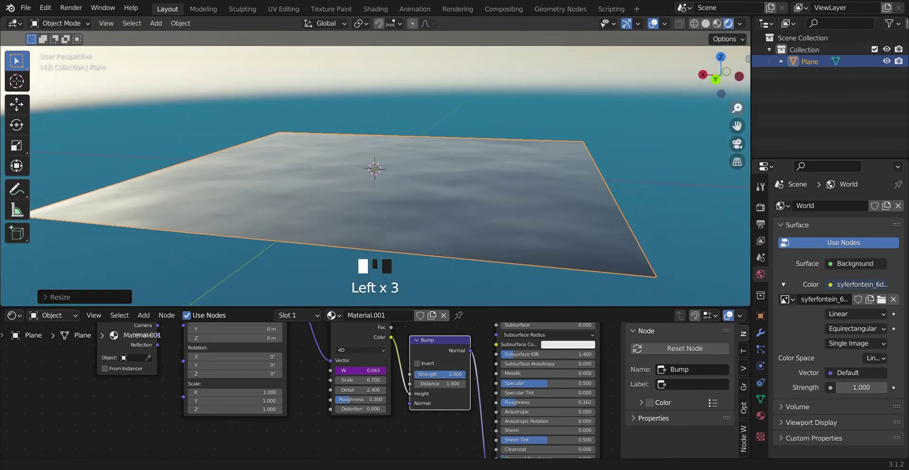
Step: Scale the plane up uniformly twice more so that it stretches out to the horizon
key("s")
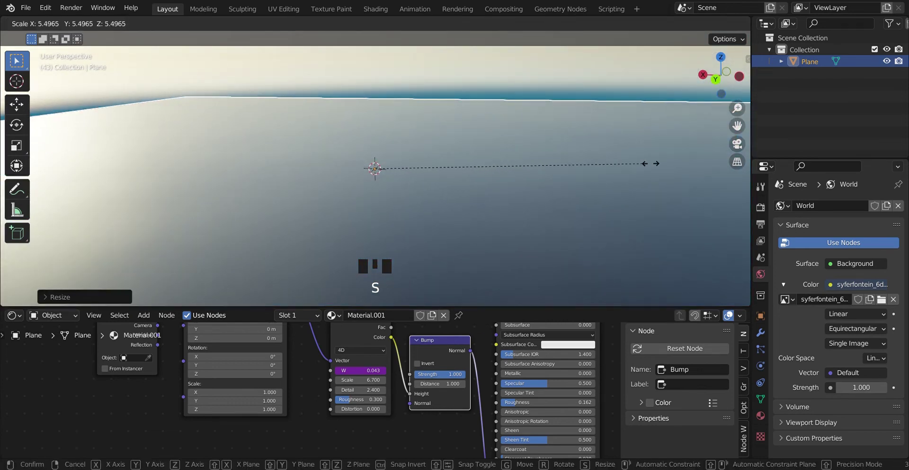
left_click(670, 164)
key("s")
left_click(464, 163)
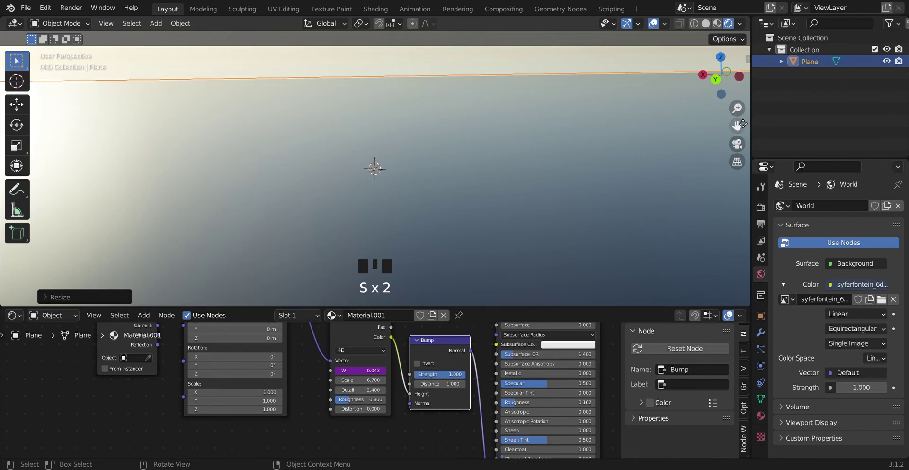
left_click_drag(742, 123, 742, 136)
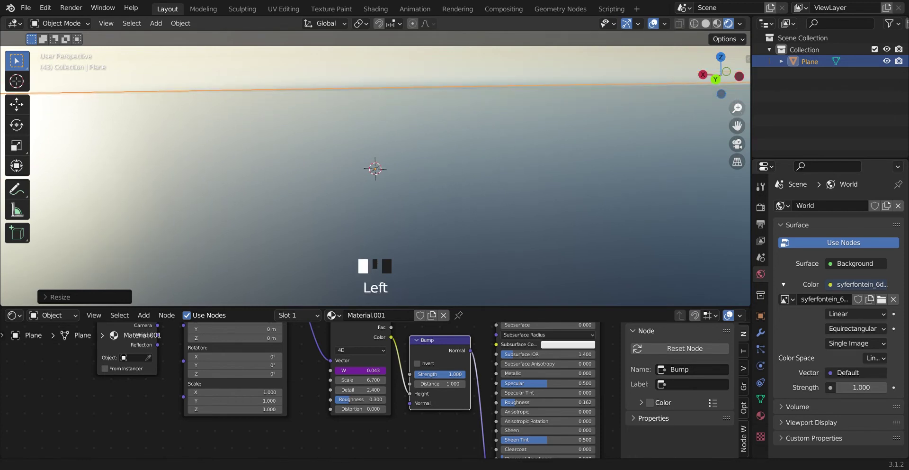
Step: Add a Value node connected to the Mapping node's Scale input and set it to 41.900
middle_click_drag(210, 433, 234, 389)
left_click_drag(286, 351, 239, 384)
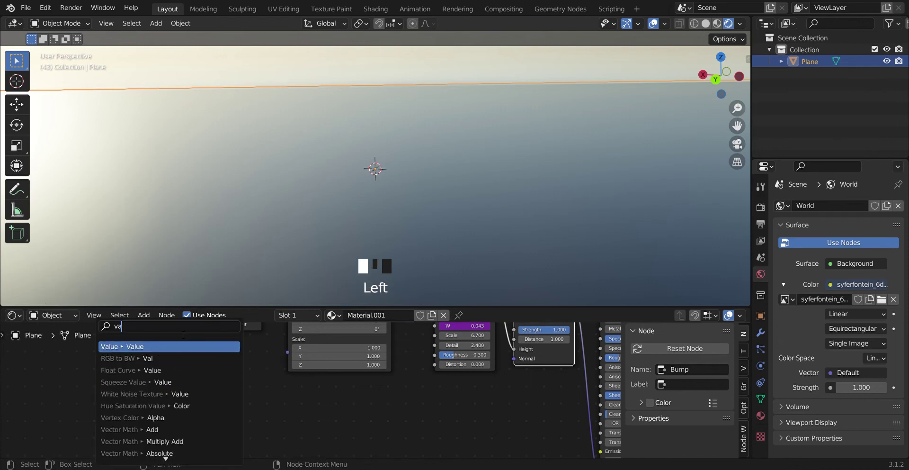
left_click(163, 349)
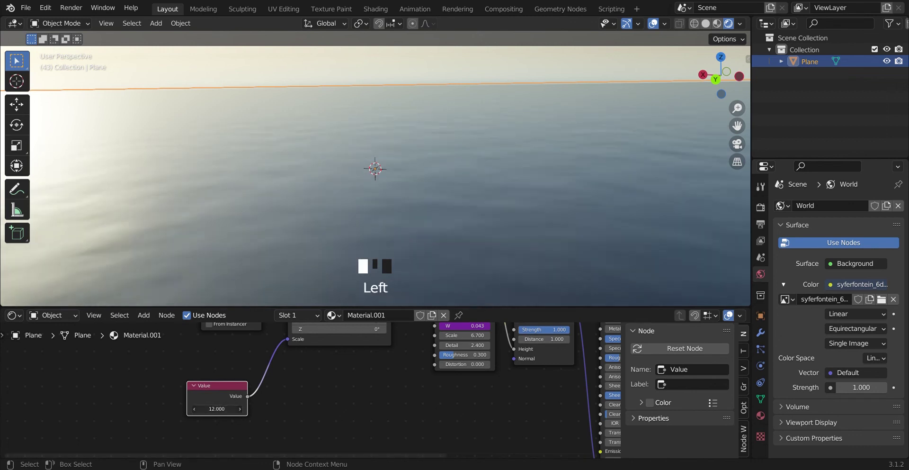
left_click_drag(217, 409, 284, 409)
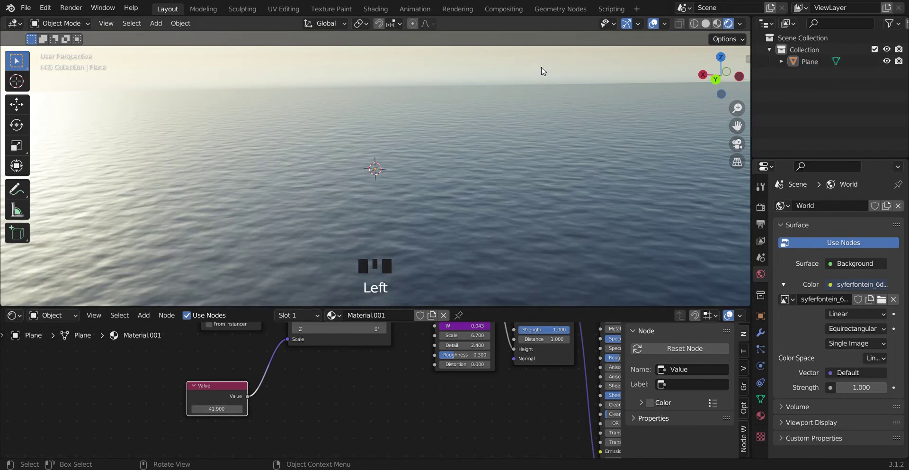
Step: Look across the water surface towards the horizon and play the animation to examine the waves
left_click_drag(733, 89, 717, 115)
left_click(729, 93)
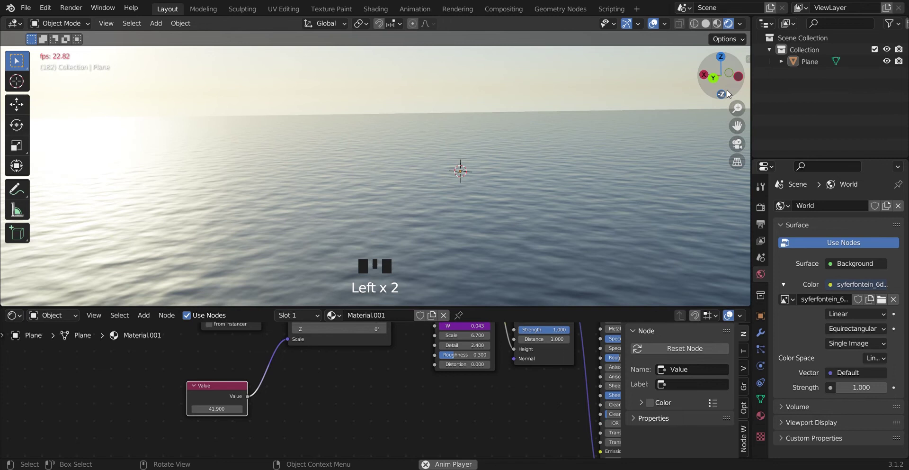
Step: Set the Noise Texture's W driver expression to frame*.01 and play the animation to check the faster waves
middle_click_drag(394, 371, 324, 372)
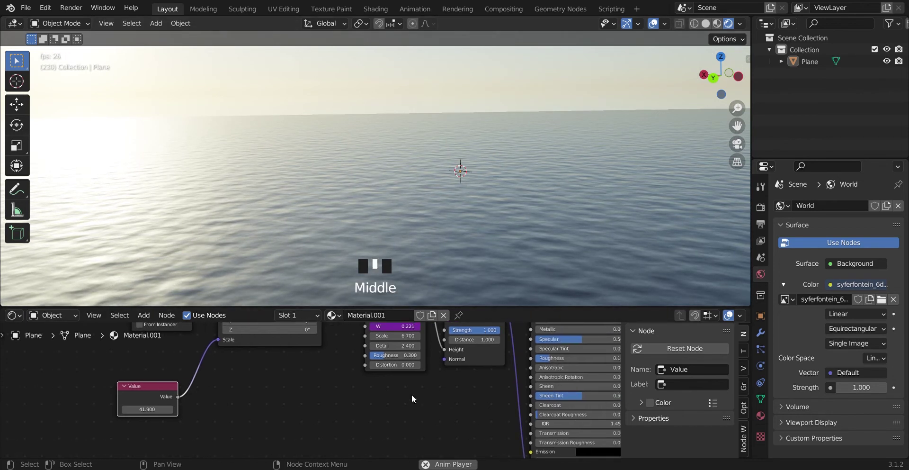
middle_click_drag(437, 402, 388, 412)
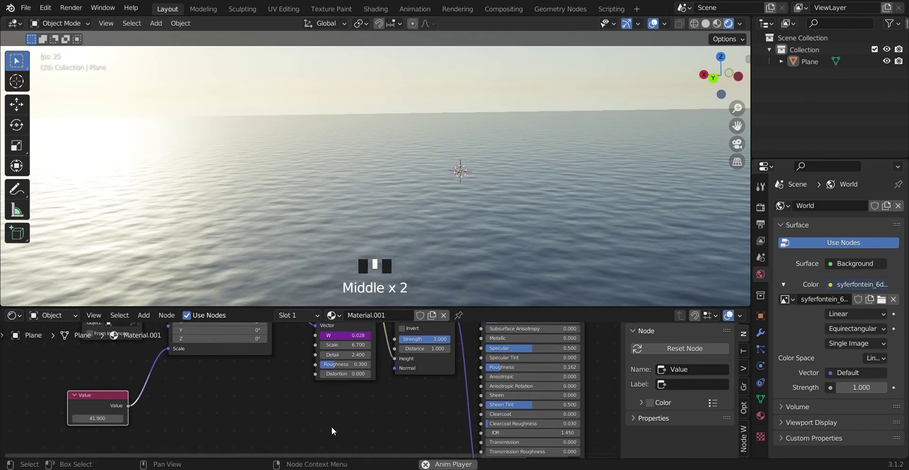
key("space")
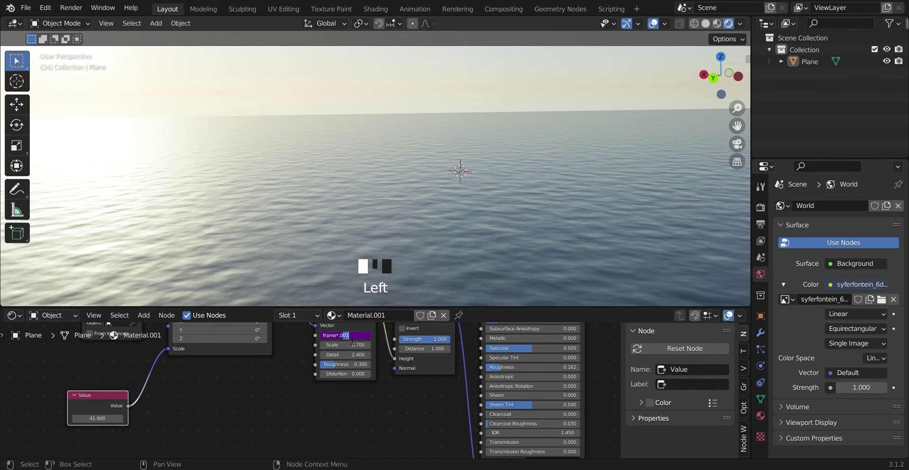
key("Return")
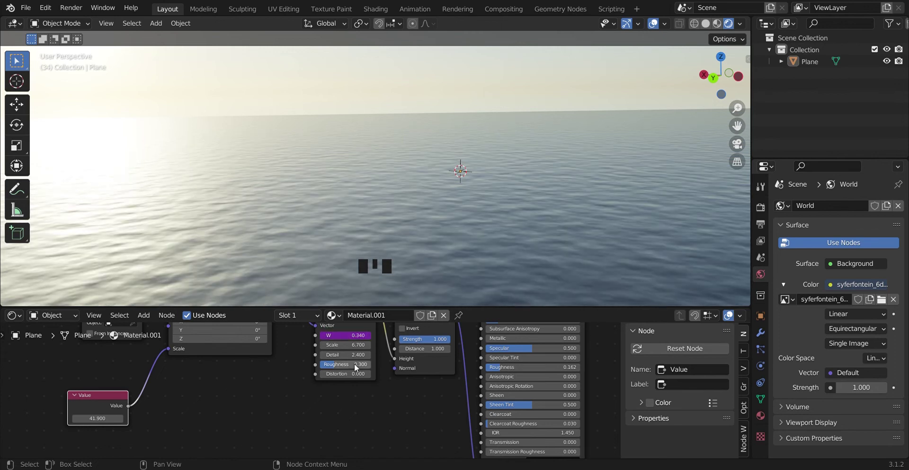
left_click(332, 400)
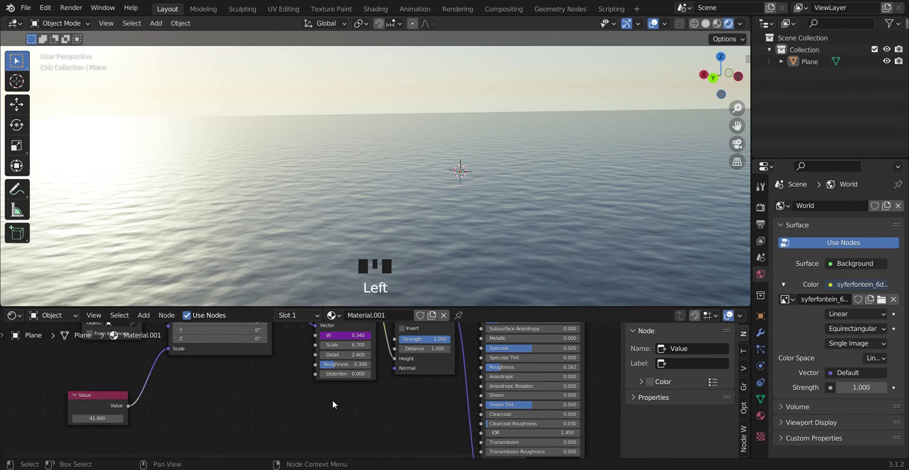
key("space")
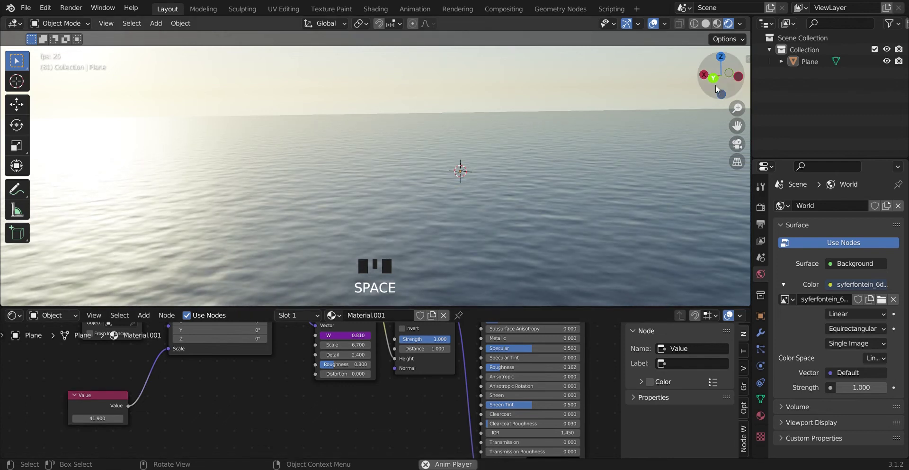
mouse_move(716, 77)
left_mouse_down()
mouse_move(697, 78)
mouse_move(730, 79)
mouse_move(705, 77)
left_mouse_up()
left_click_drag(735, 130, 779, 132)
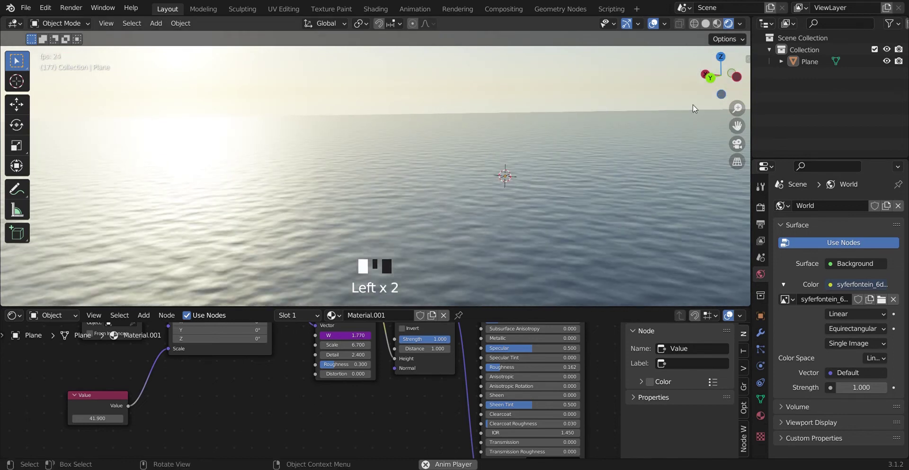
left_click_drag(732, 90, 733, 89)
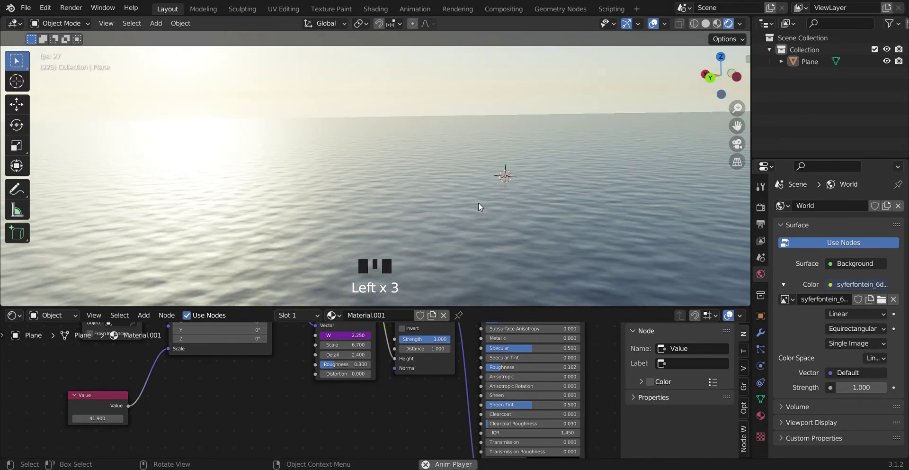
Step: Add a cube at the 3D cursor and scale it up uniformly so that it rises well above the water
left_click(466, 196)
left_click(16, 81)
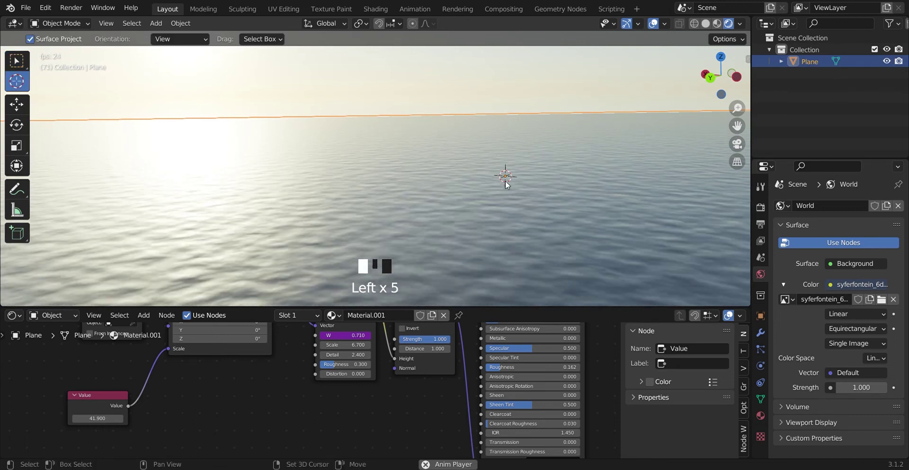
key("shift+a")
mouse_move(505, 182)
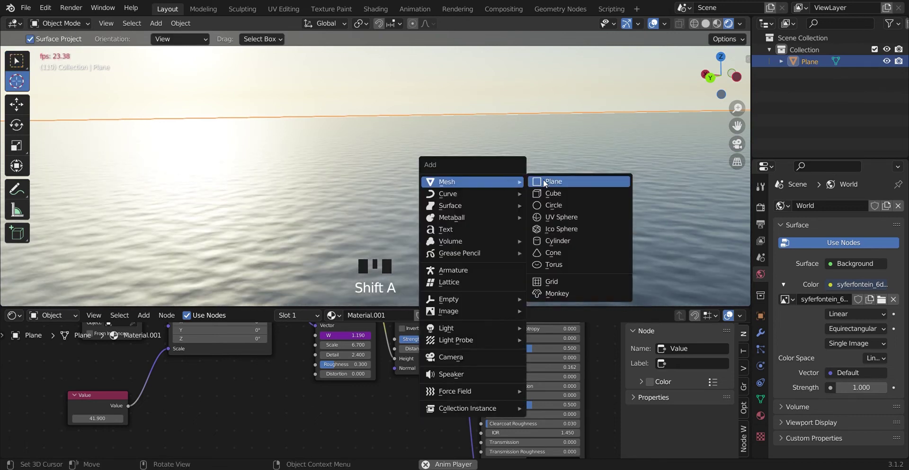
left_click(553, 193)
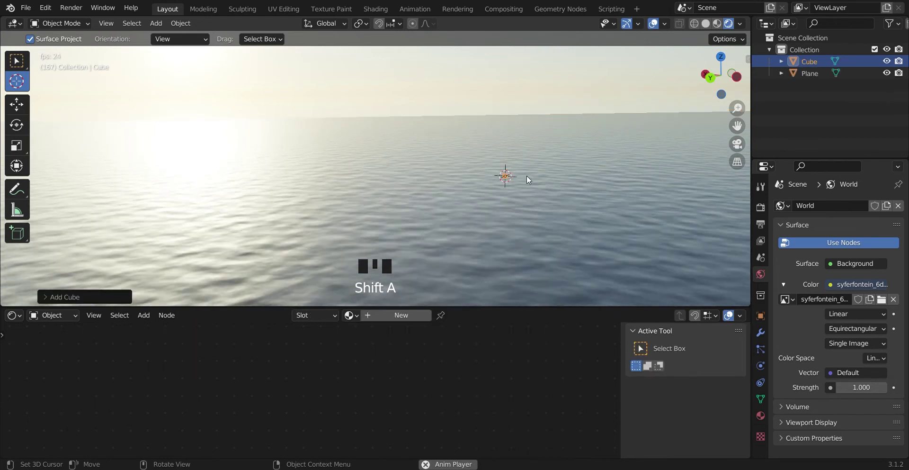
left_click(455, 185)
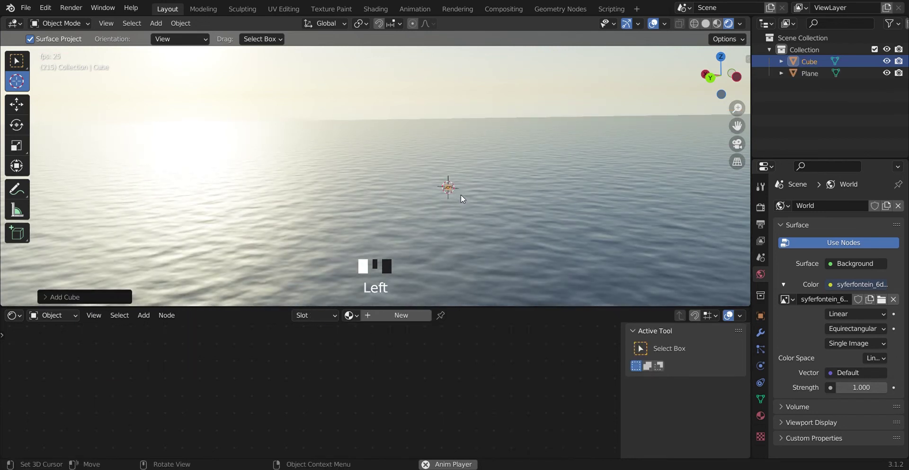
key("s")
left_click(644, 154)
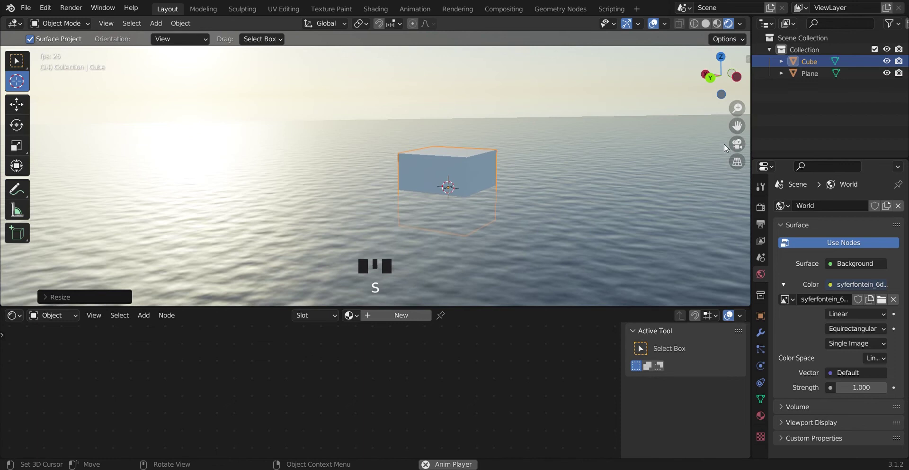
Step: Enable Screen Space Reflections in the Eevee render settings
left_click_drag(744, 134, 746, 143)
left_click(763, 222)
left_click(763, 208)
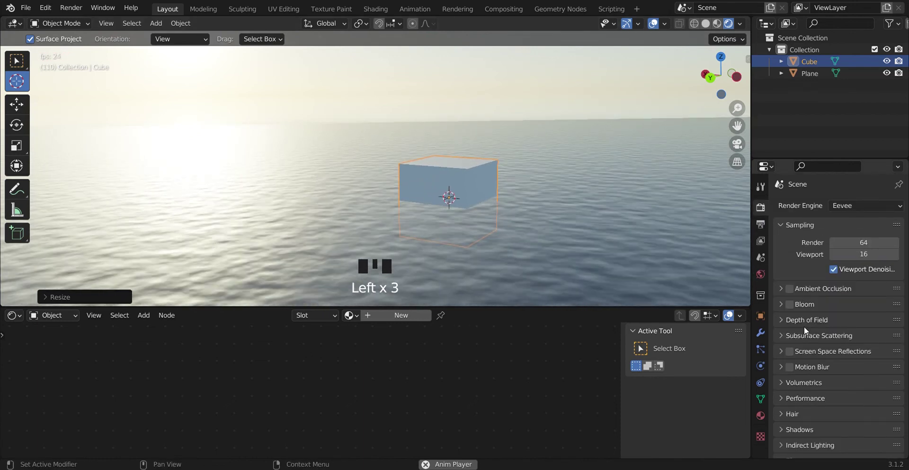
left_click(791, 352)
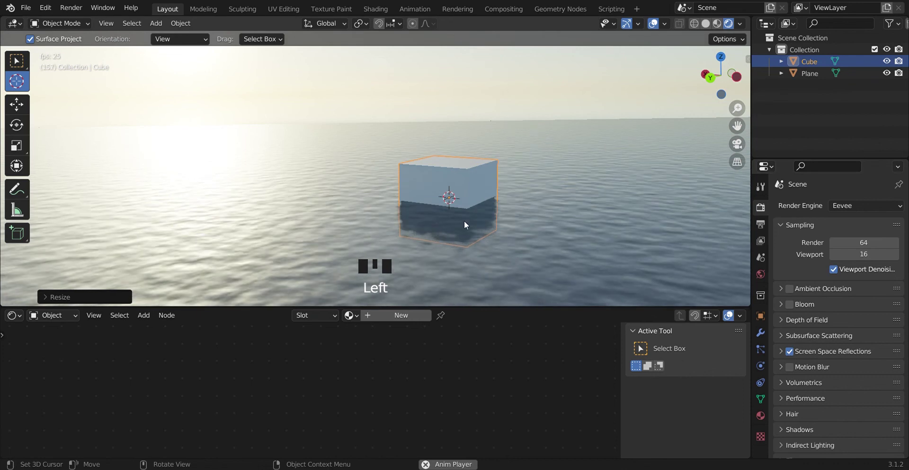
Step: Hide the viewport overlays and enlarge the 3D viewport to examine the cube's reflection on the moving water
left_click_drag(729, 78, 771, 82)
left_click(507, 202)
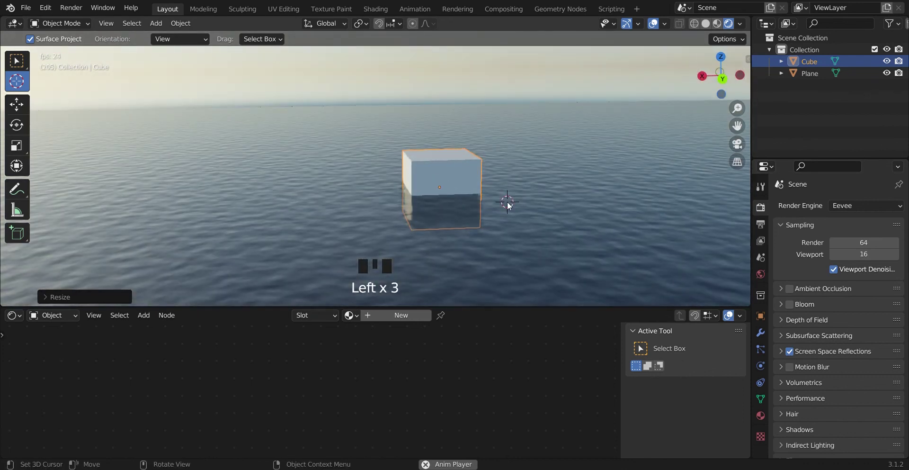
left_click(653, 23)
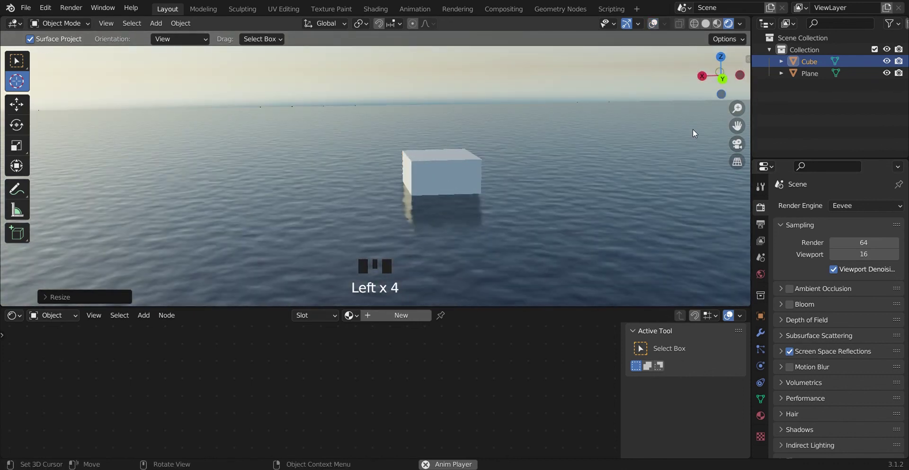
mouse_move(729, 85)
left_mouse_down()
mouse_move(701, 88)
mouse_move(735, 75)
left_mouse_up()
left_click_drag(552, 308, 573, 392)
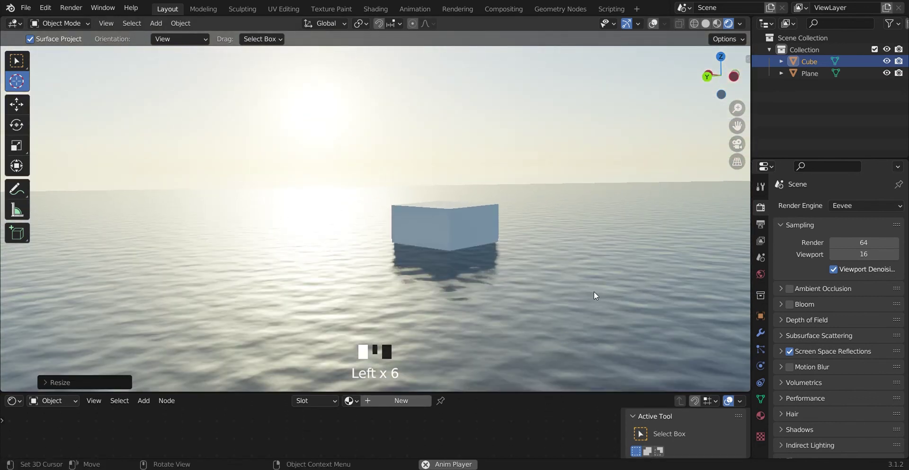
left_click_drag(722, 89, 740, 92)
left_click_drag(737, 126, 641, 105)
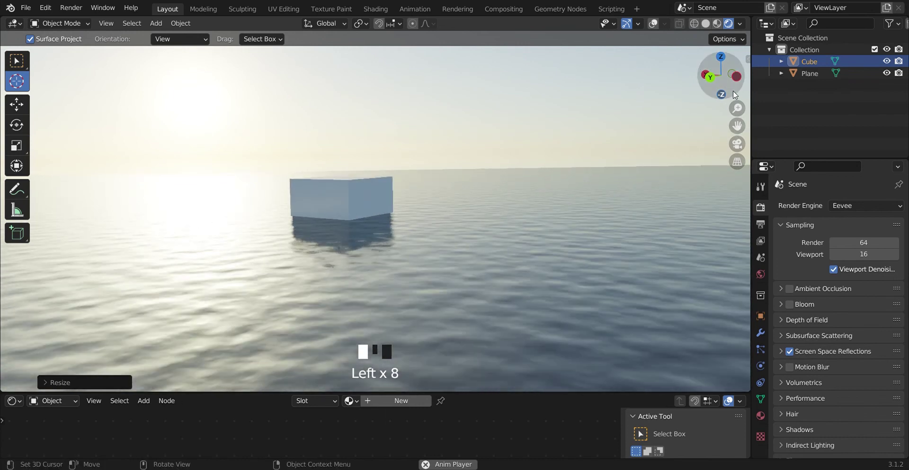
left_click_drag(722, 78, 714, 75)
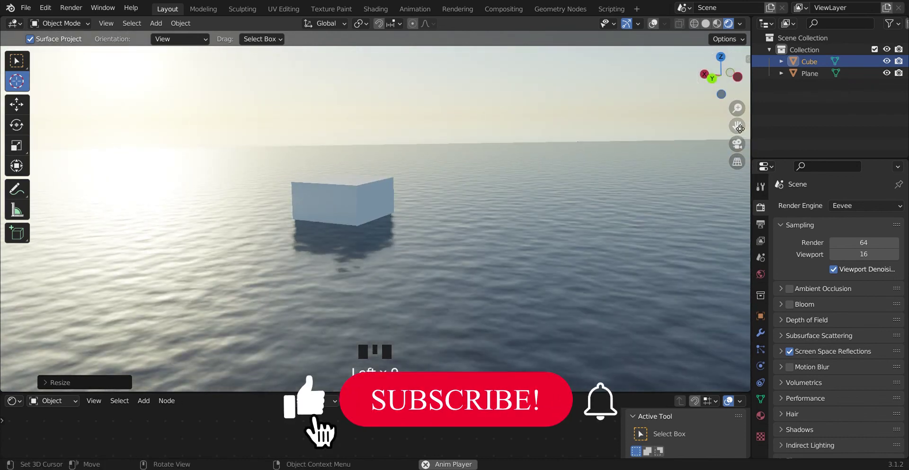
left_click_drag(737, 126, 795, 132)
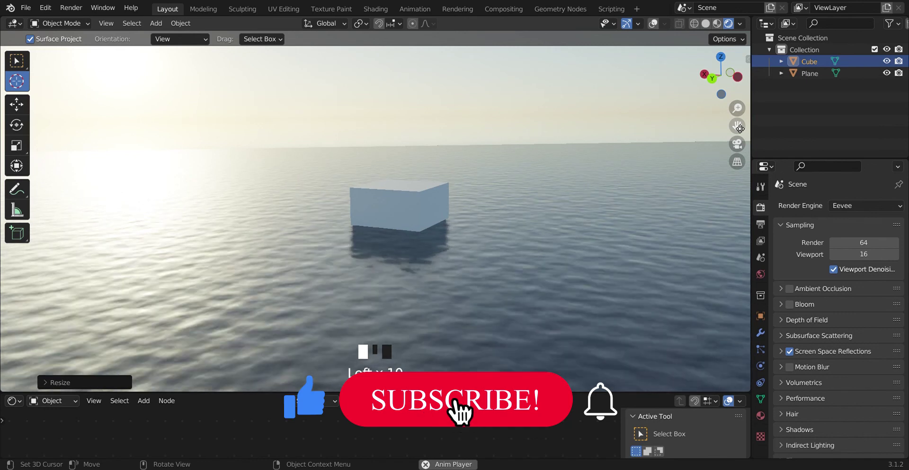